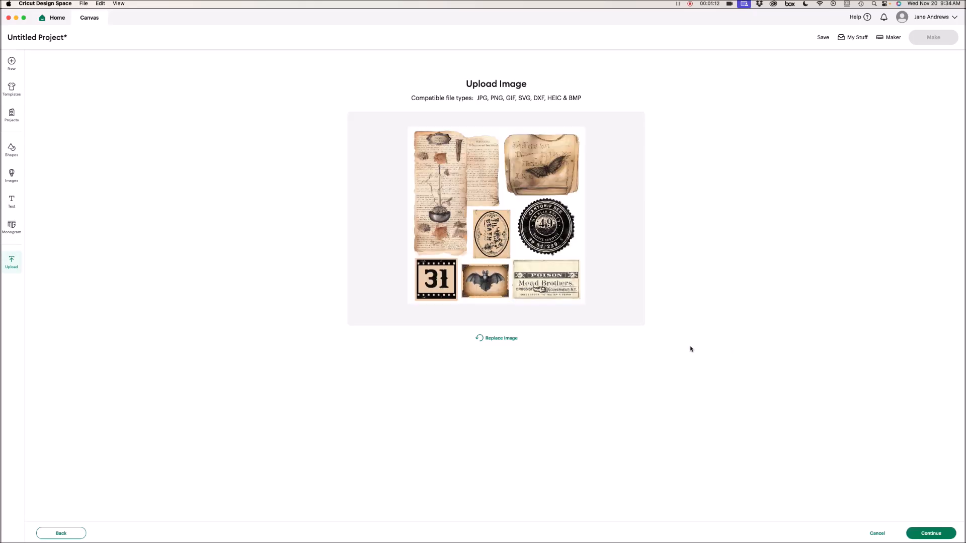
- Finish uploading the "Haunting Embellishment 1 copy" image with its background kept, and auto-resize it on the canvas to fit Letter paper
{"action": "left_click", "coordinate": [932, 533]}
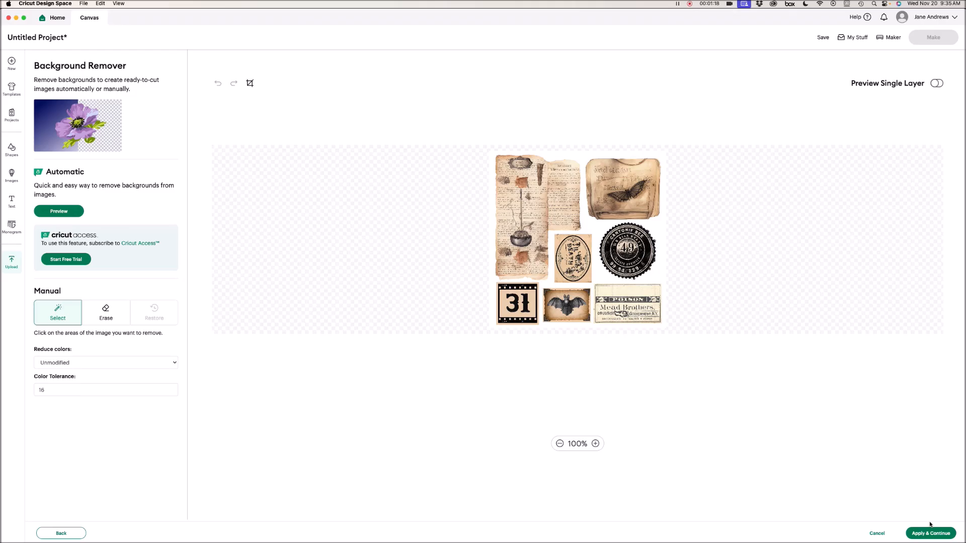
{"action": "left_click", "coordinate": [934, 534]}
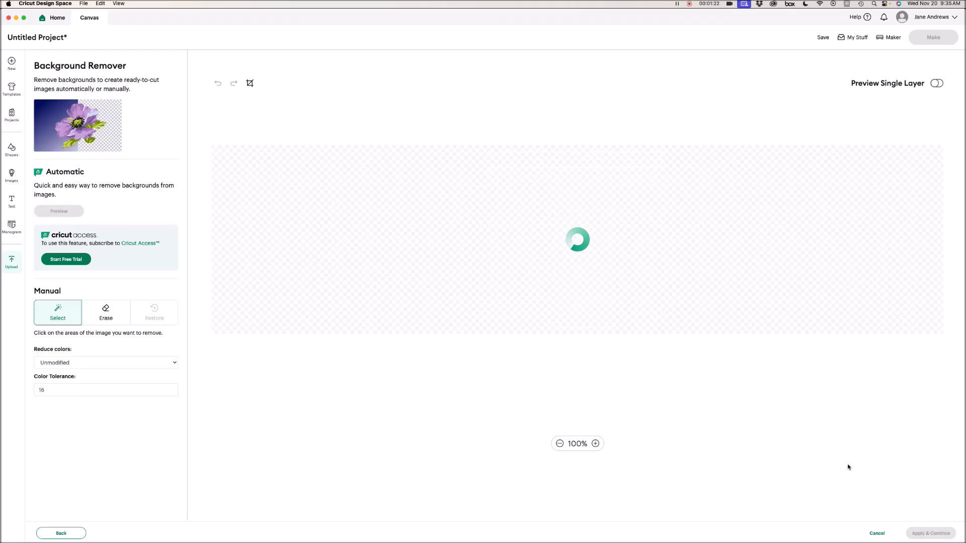
{"action": "left_click", "coordinate": [707, 328]}
{"action": "left_click", "coordinate": [932, 534]}
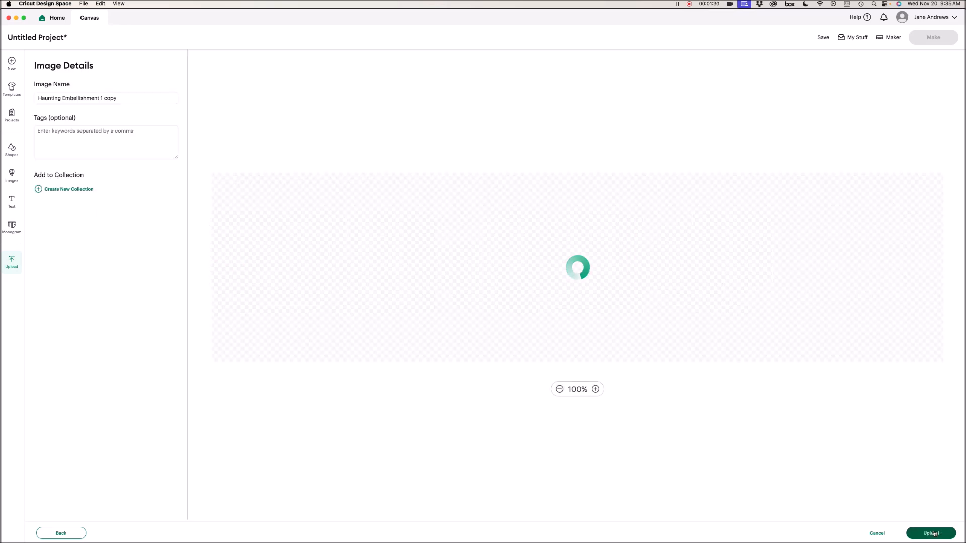
{"action": "left_click", "coordinate": [932, 534]}
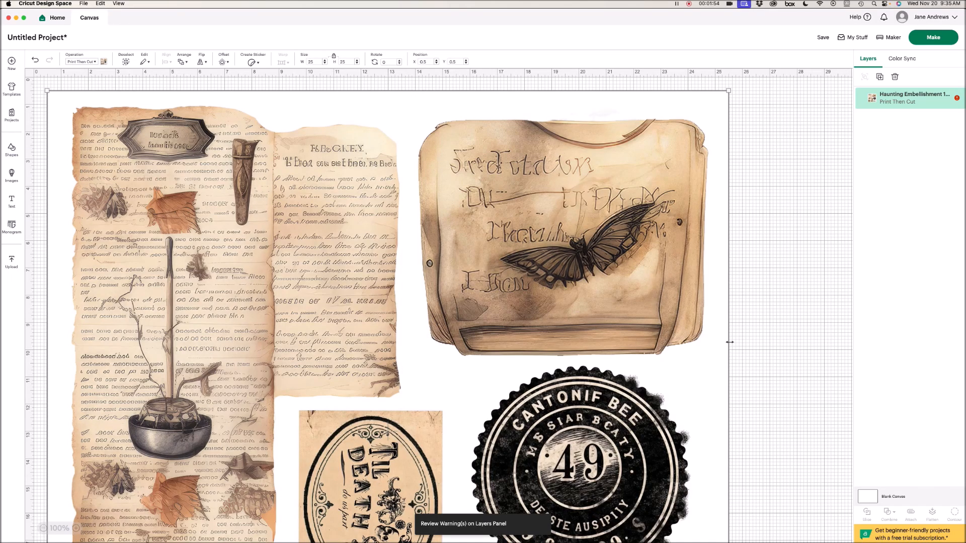
{"action": "left_click", "coordinate": [957, 100]}
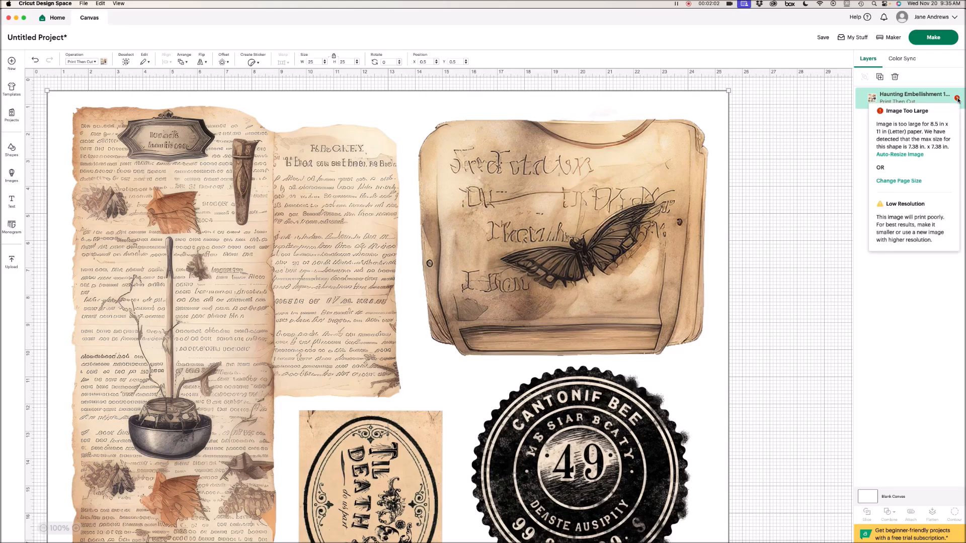
{"action": "left_click", "coordinate": [901, 155]}
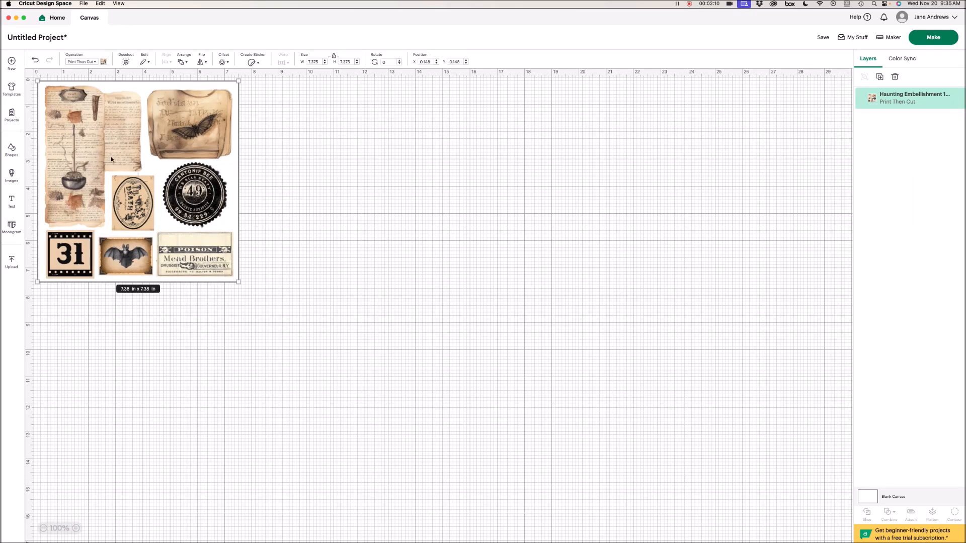
- Upload the cut file "Haunting Embellishment 1.svg" from the SVG folder and add it to the canvas
{"action": "left_click", "coordinate": [12, 261]}
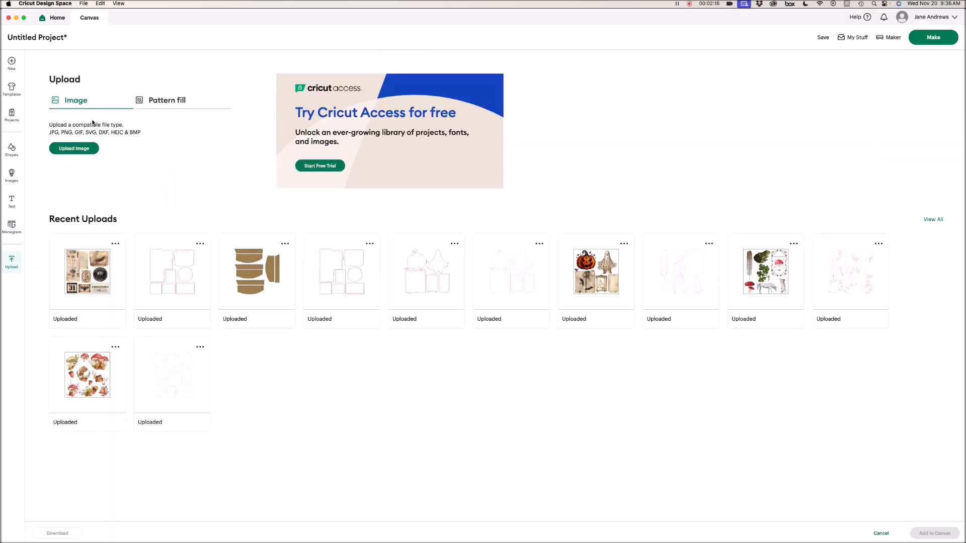
{"action": "left_click", "coordinate": [74, 151]}
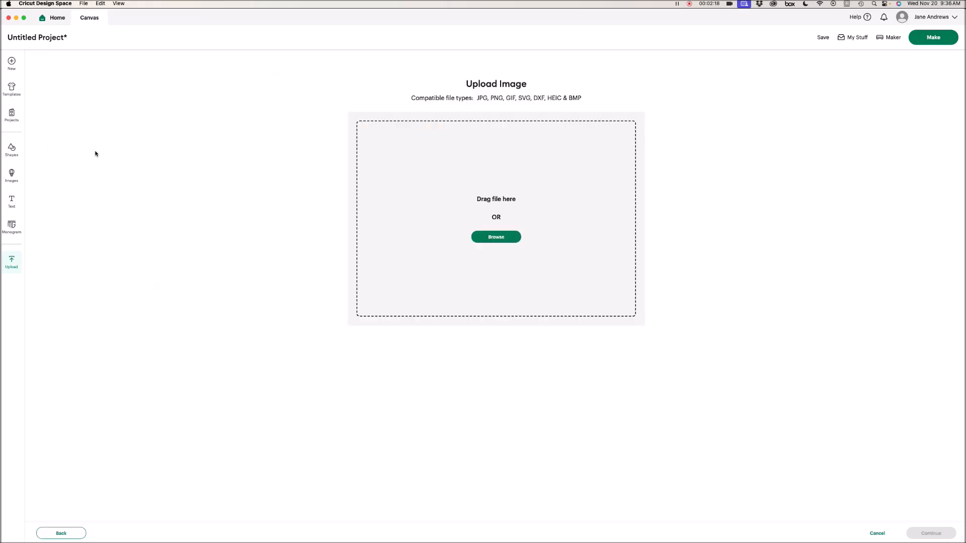
{"action": "left_click", "coordinate": [514, 236]}
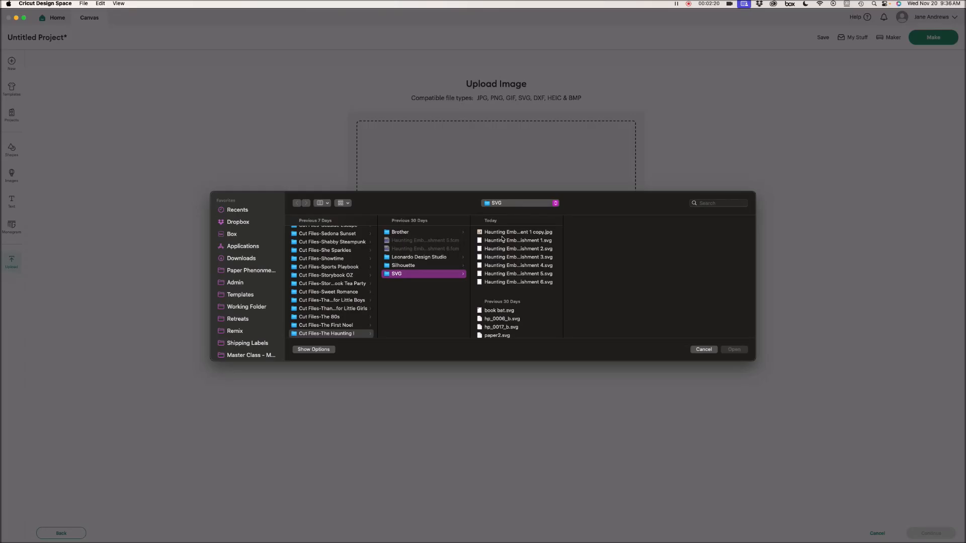
{"action": "left_click", "coordinate": [529, 241]}
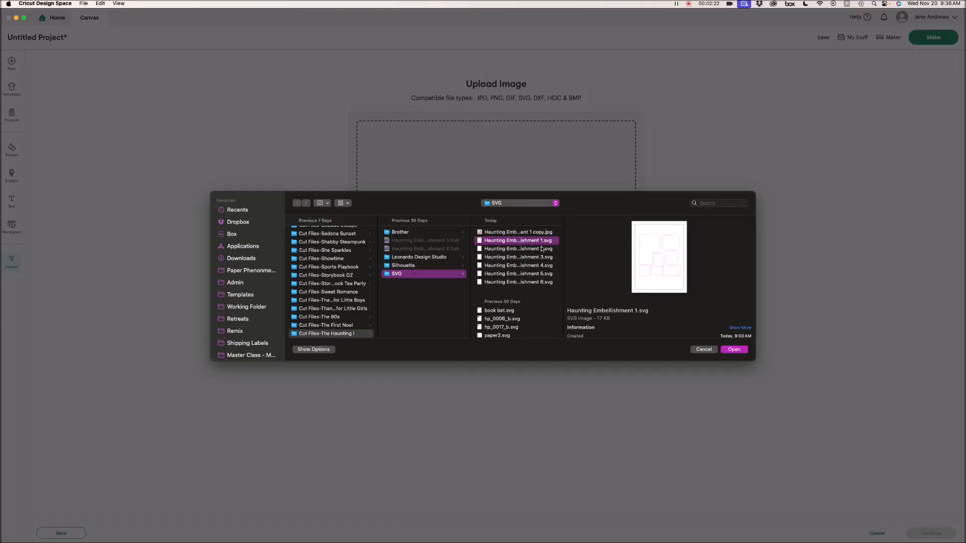
{"action": "left_click", "coordinate": [733, 349]}
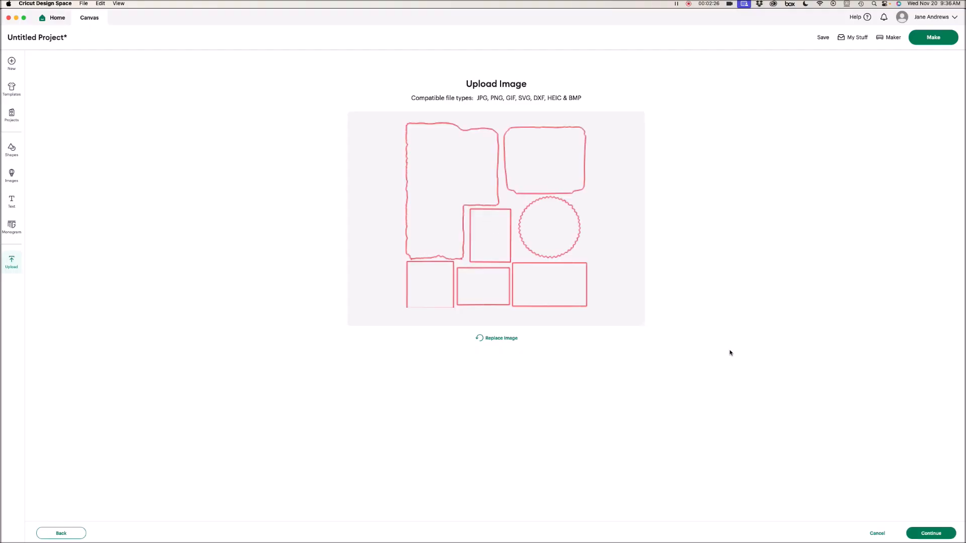
{"action": "left_click", "coordinate": [929, 532]}
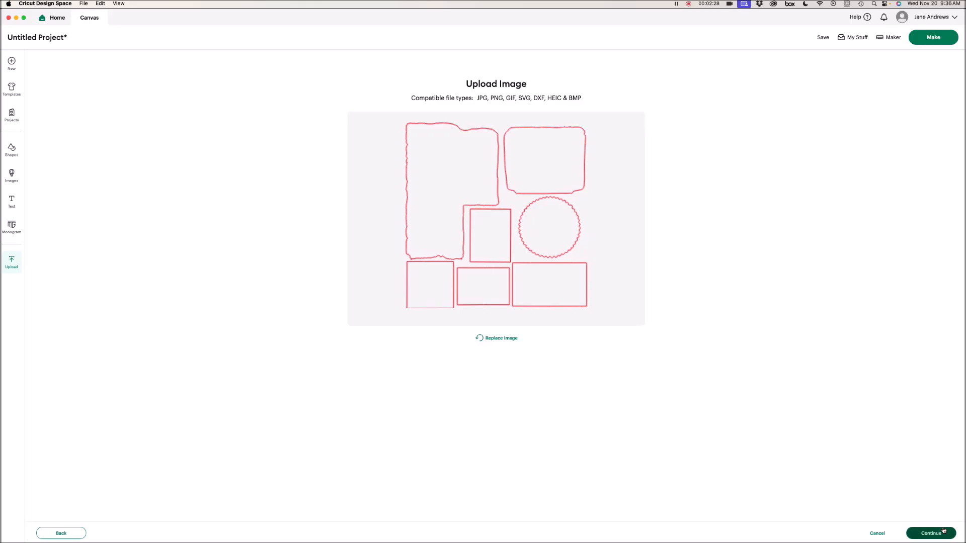
{"action": "left_click", "coordinate": [942, 531]}
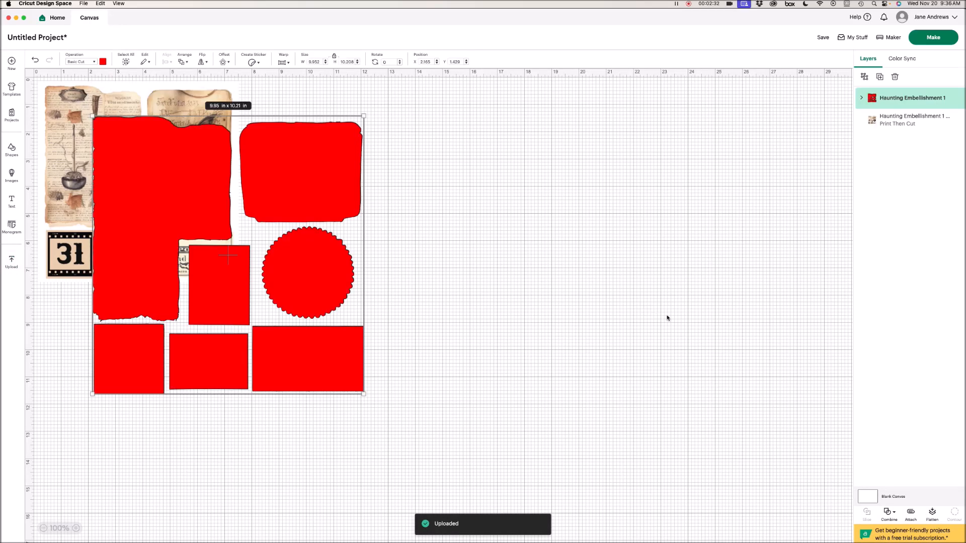
- Move the red cut shapes clear of the printed image and set their operation to Guide
{"action": "left_click_drag", "start_coordinate": [306, 180], "coordinate": [472, 162]}
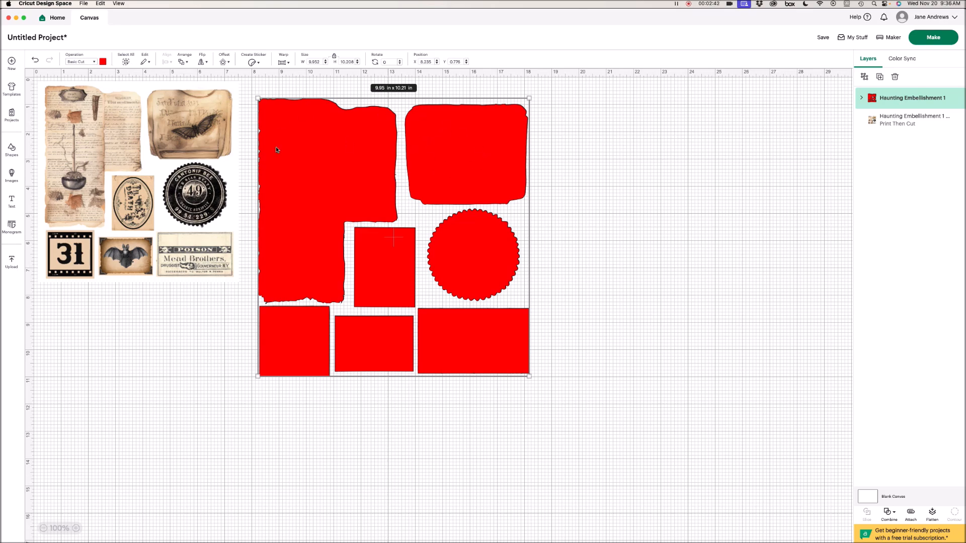
{"action": "left_click", "coordinate": [95, 62]}
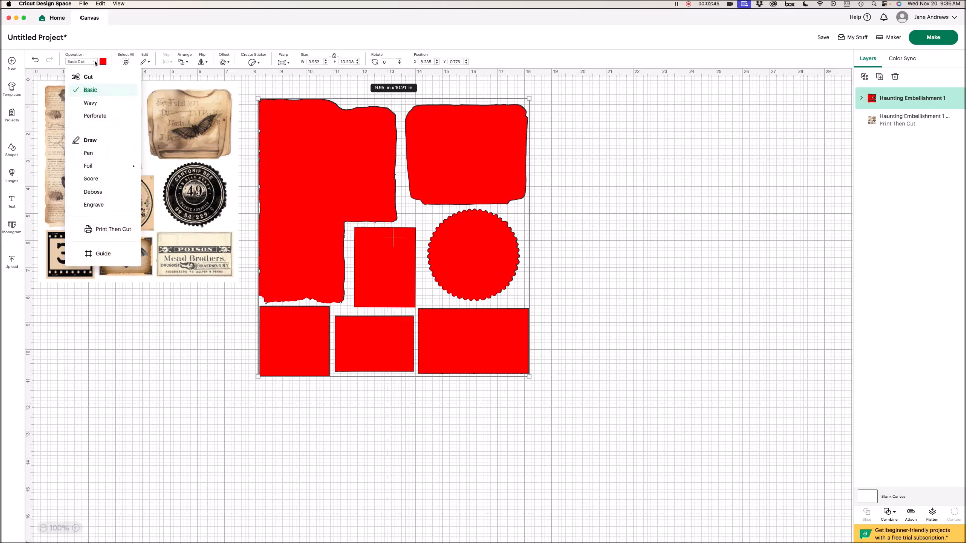
{"action": "left_click", "coordinate": [101, 255]}
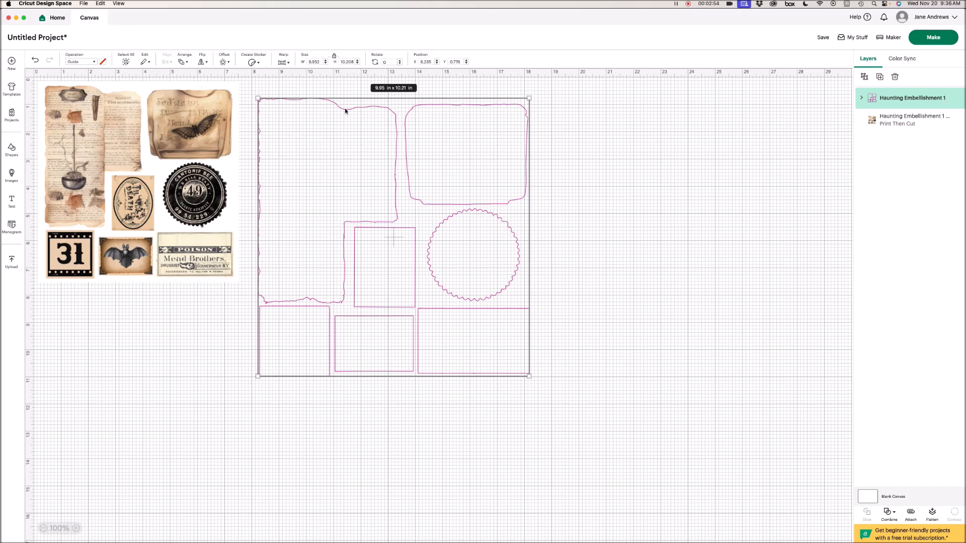
- Place the guide outlines over the printed image at about X 0.4, Y 0.3 and scale them to about 6.92 × 7.1 in to match the artwork
{"action": "left_click_drag", "start_coordinate": [351, 107], "coordinate": [138, 96]}
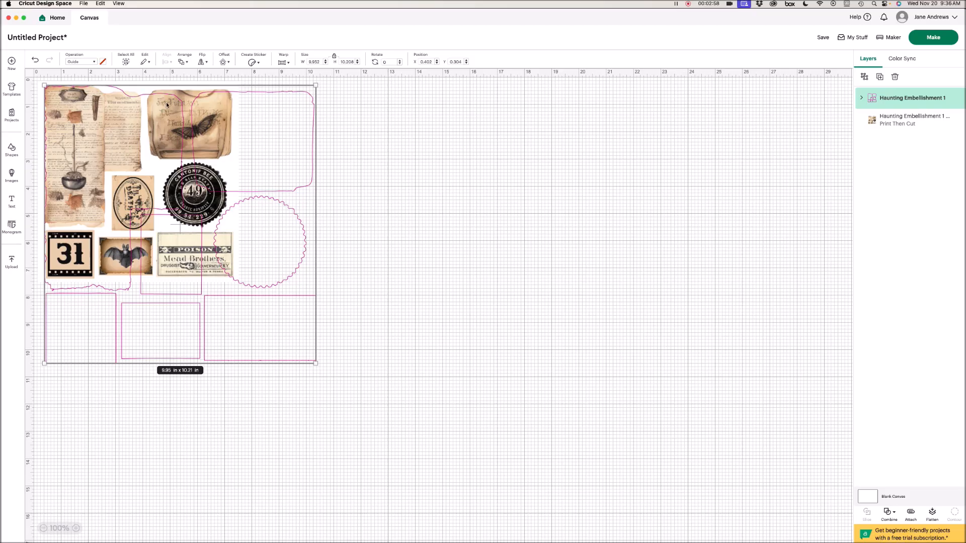
{"action": "left_click", "coordinate": [77, 528]}
{"action": "left_click", "coordinate": [77, 528]}
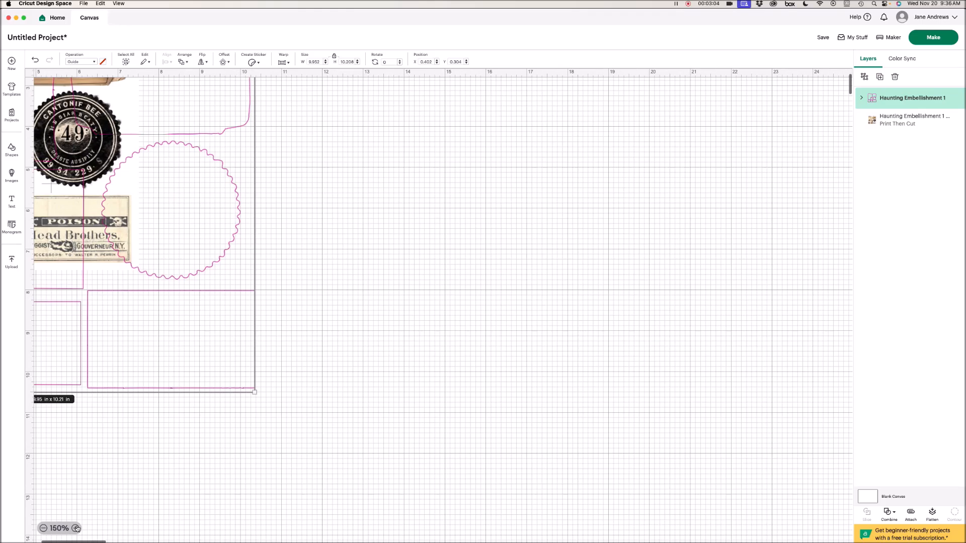
{"action": "left_click", "coordinate": [76, 528]}
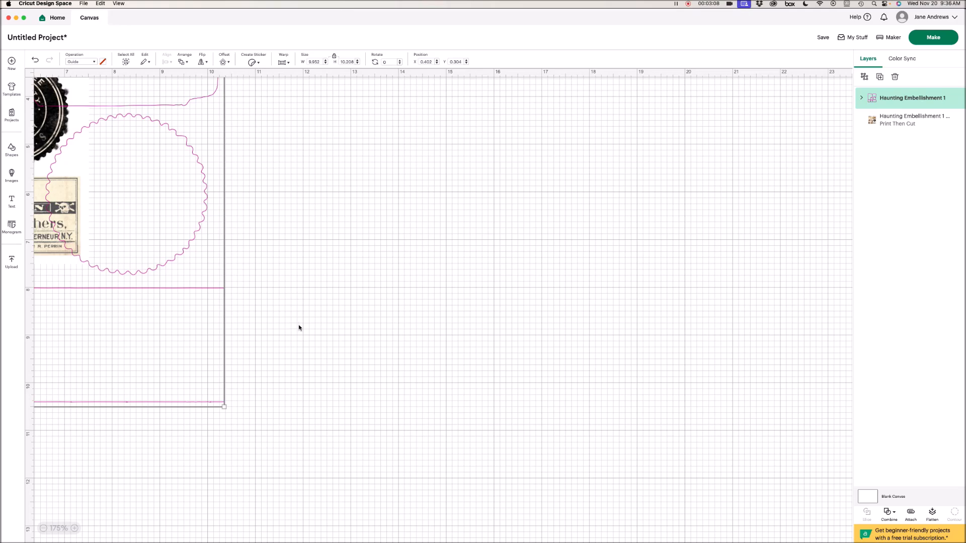
{"action": "left_click_drag", "start_coordinate": [279, 316], "coordinate": [473, 334]}
{"action": "scroll", "coordinate": [556, 391], "scroll_direction": "up", "scroll_amount": 5}
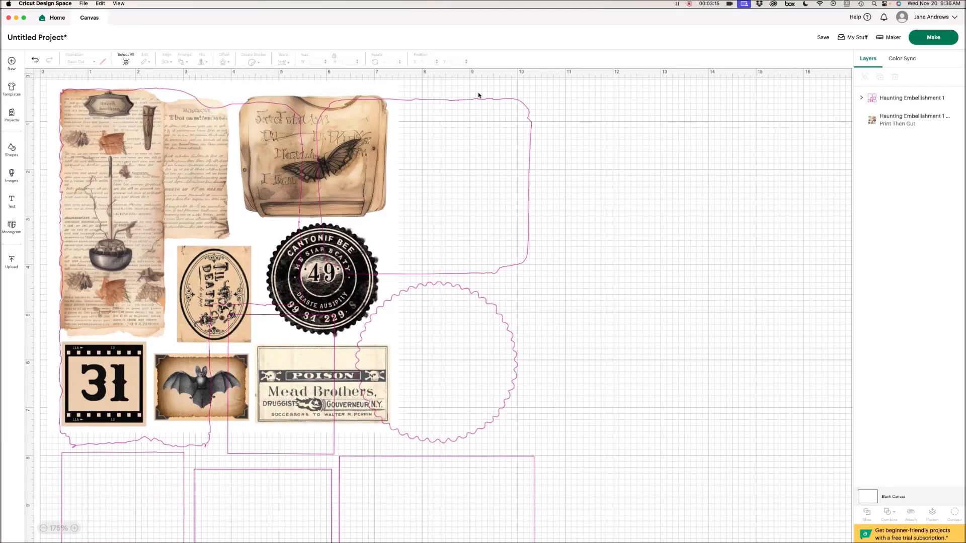
{"action": "left_click", "coordinate": [474, 101]}
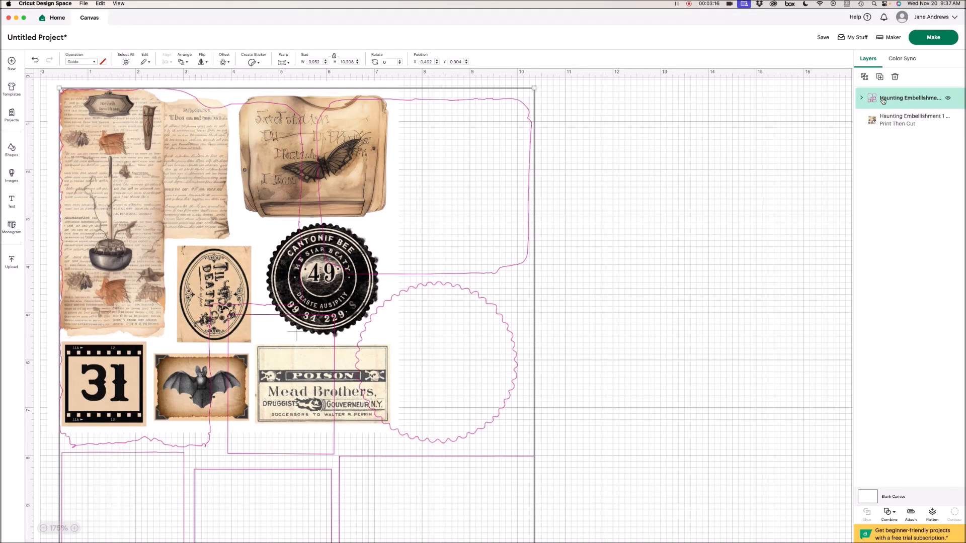
{"action": "left_click", "coordinate": [558, 482]}
{"action": "scroll", "coordinate": [560, 476], "scroll_direction": "down", "scroll_amount": 2}
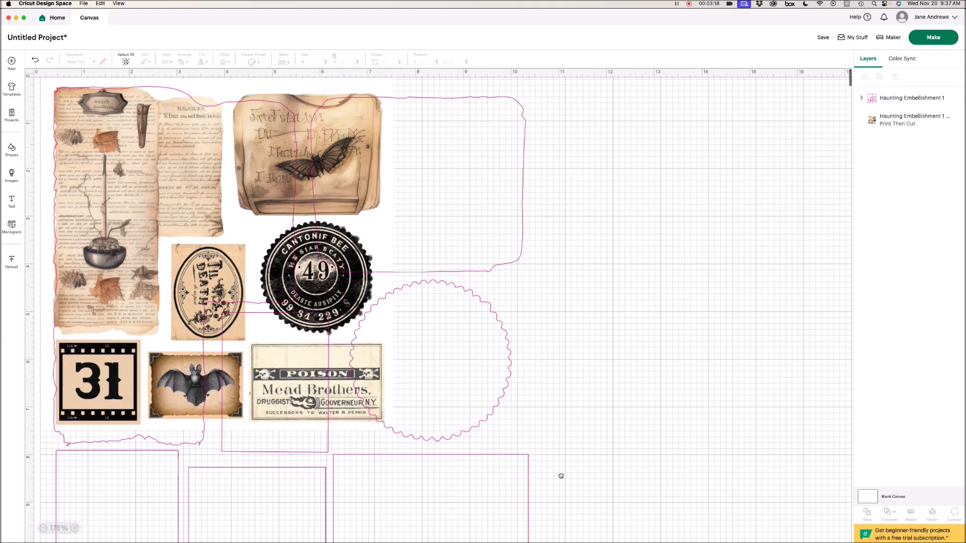
{"action": "left_click", "coordinate": [525, 507]}
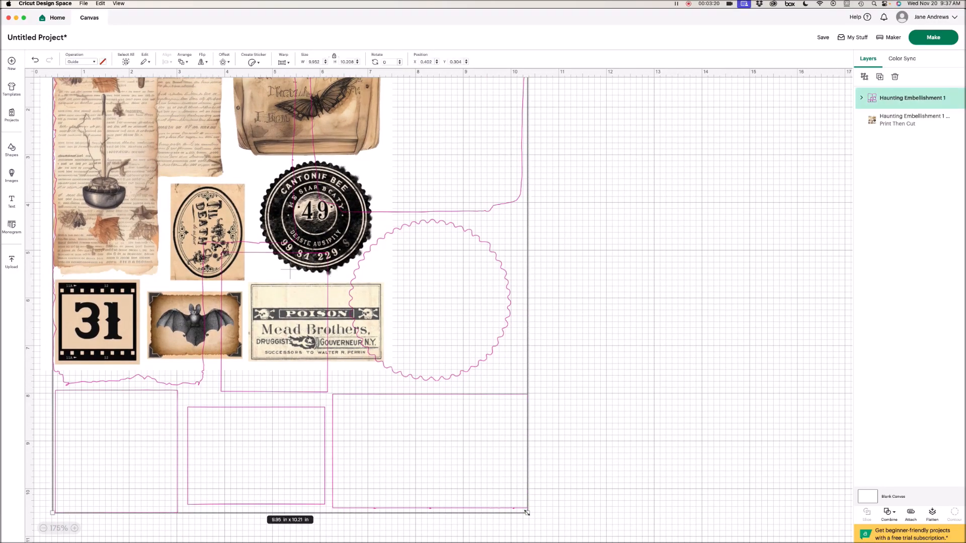
{"action": "left_click_drag", "start_coordinate": [526, 512], "coordinate": [386, 332]}
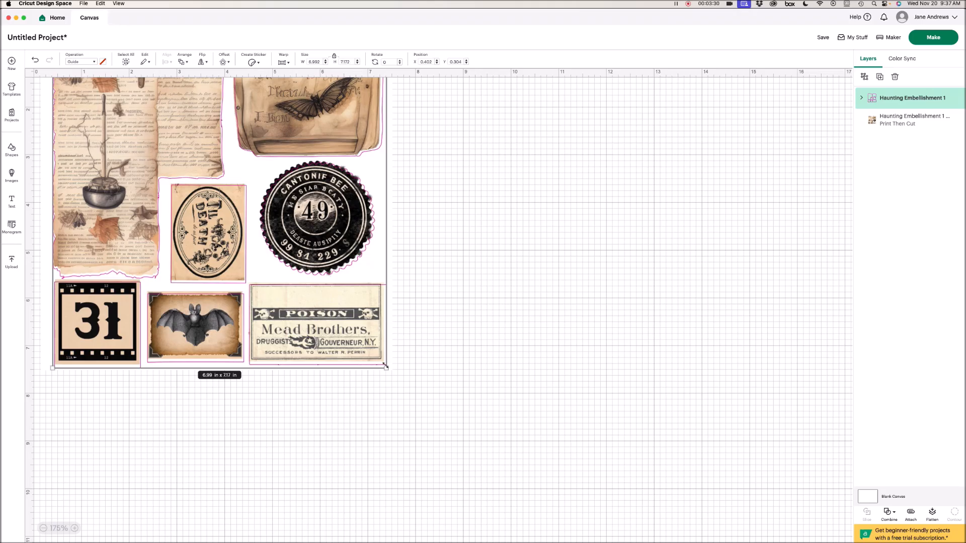
{"action": "left_click_drag", "start_coordinate": [386, 365], "coordinate": [383, 362]}
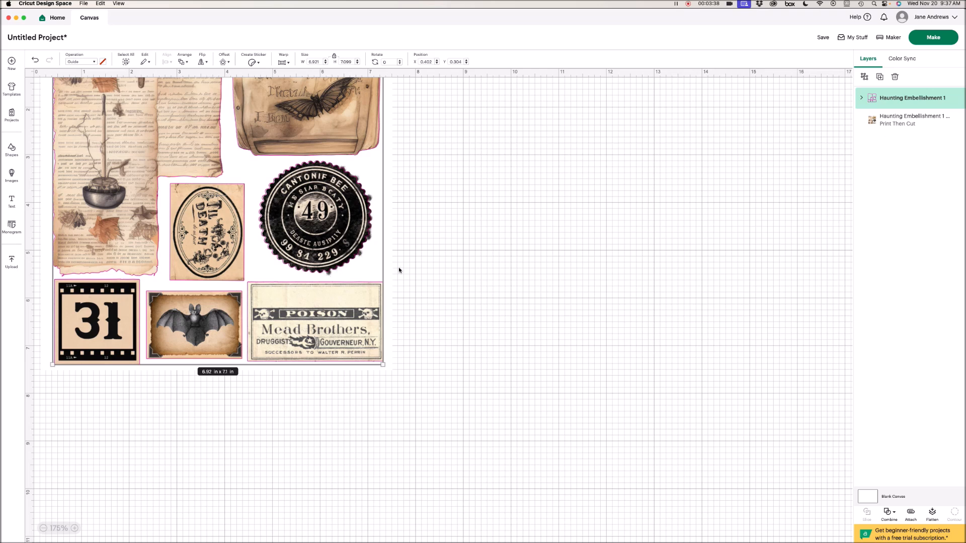
{"action": "left_click", "coordinate": [450, 257]}
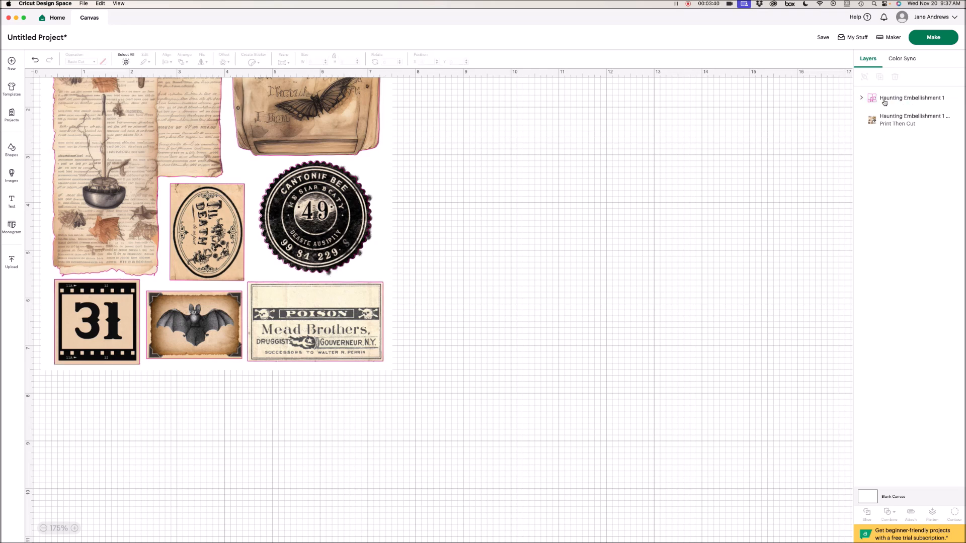
- Expand the guide outlines' group to check its layers, and ungroup it into individual outlines
{"action": "left_click", "coordinate": [859, 97]}
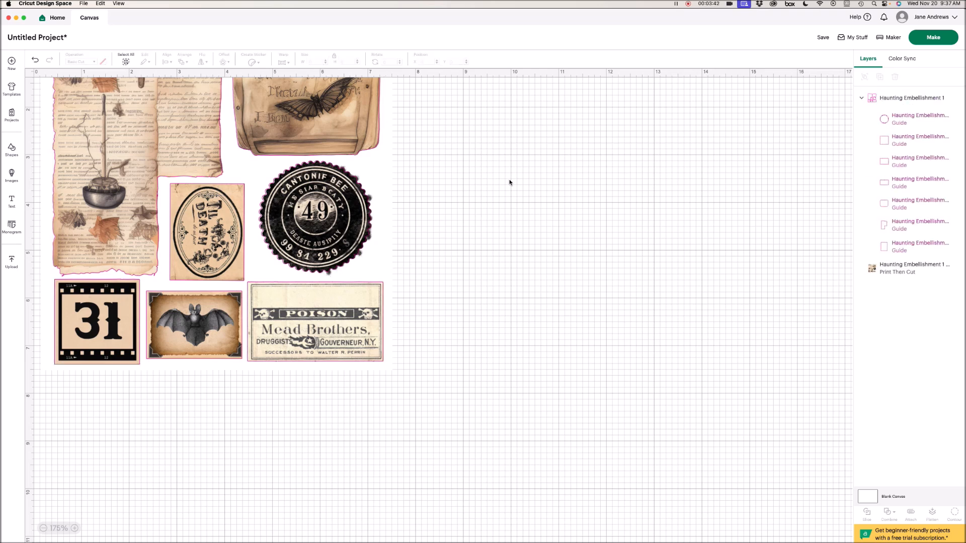
{"action": "left_click", "coordinate": [363, 196]}
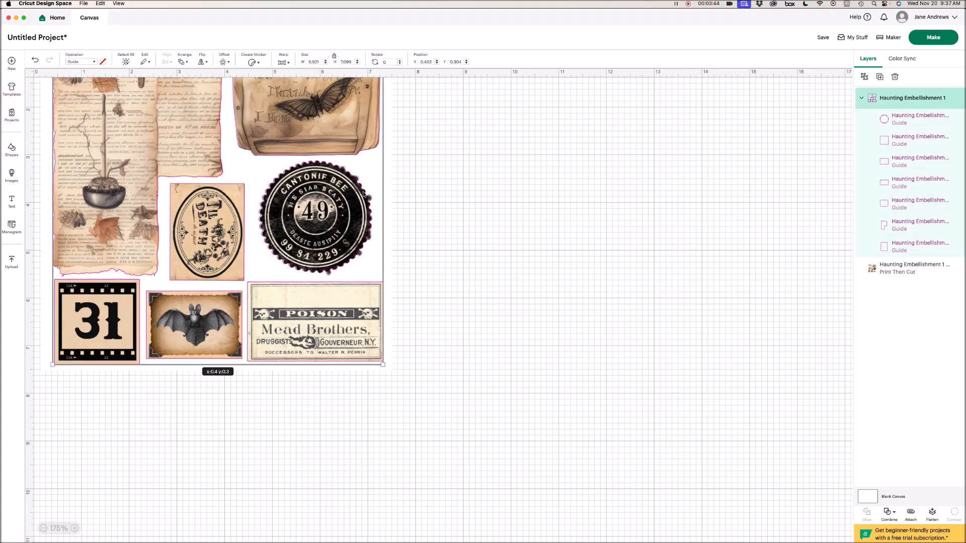
{"action": "left_click", "coordinate": [900, 157]}
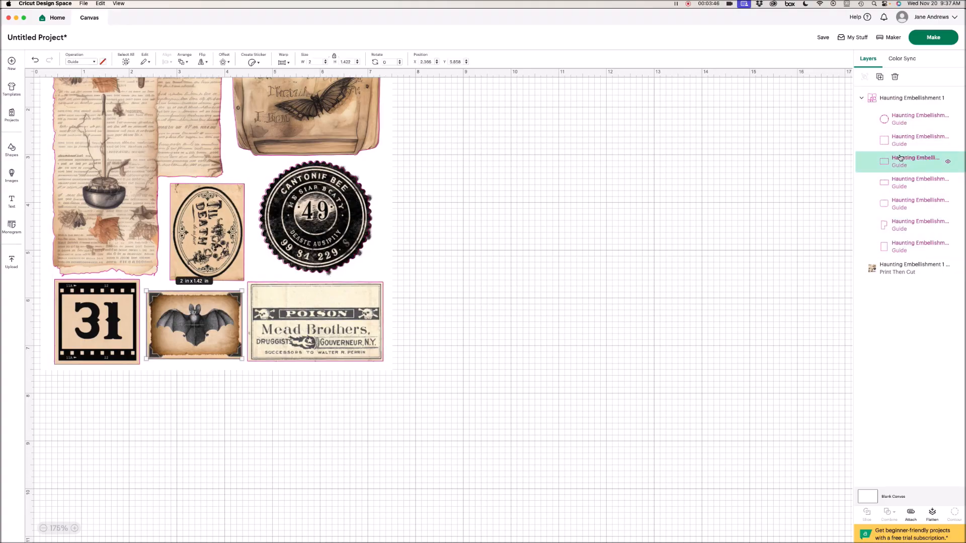
{"action": "left_click", "coordinate": [308, 282]}
{"action": "right_click", "coordinate": [309, 282]}
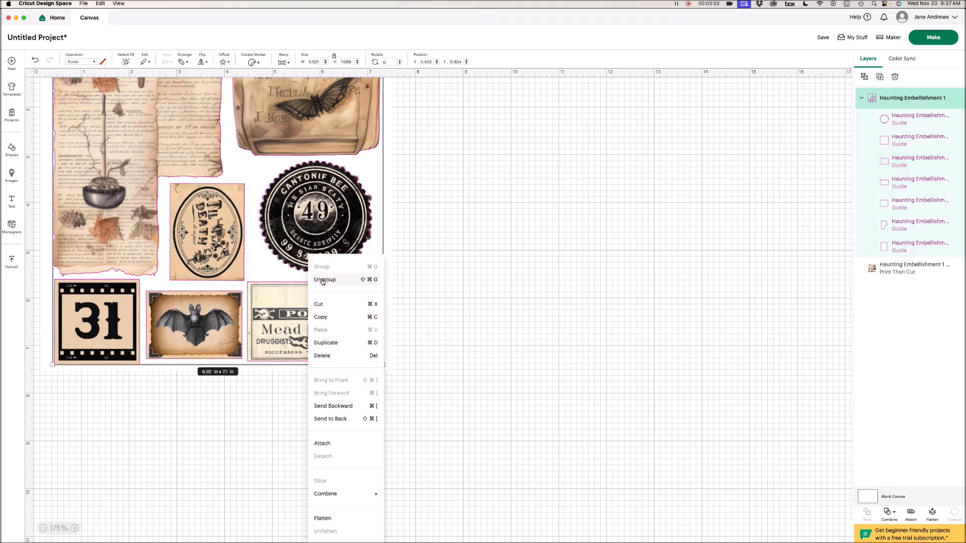
{"action": "left_click", "coordinate": [323, 280]}
{"action": "left_click", "coordinate": [442, 276]}
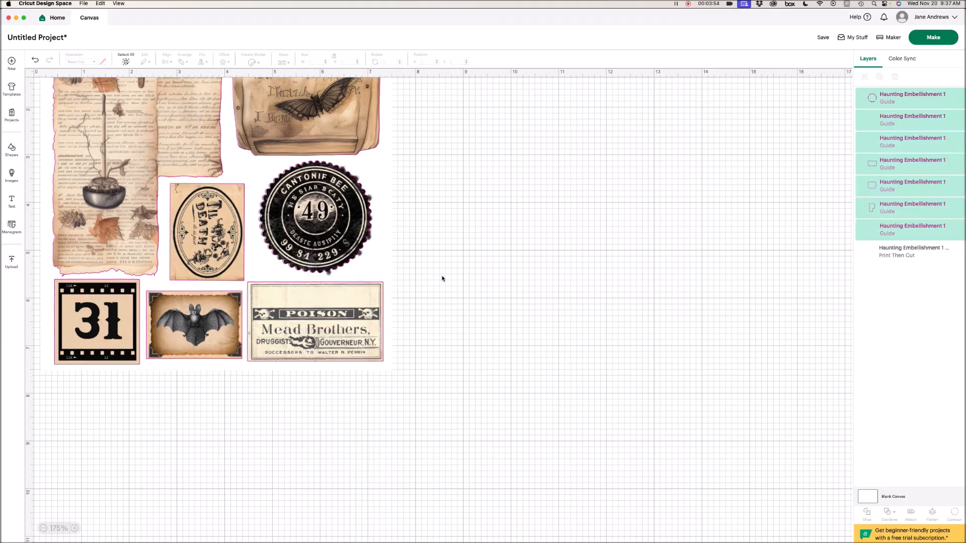
- Nudge the round seal's outline to about X 4.73, Y 3.13 and the Poison label's outline to about X 4.53, Y 5.7
{"action": "left_click", "coordinate": [364, 246]}
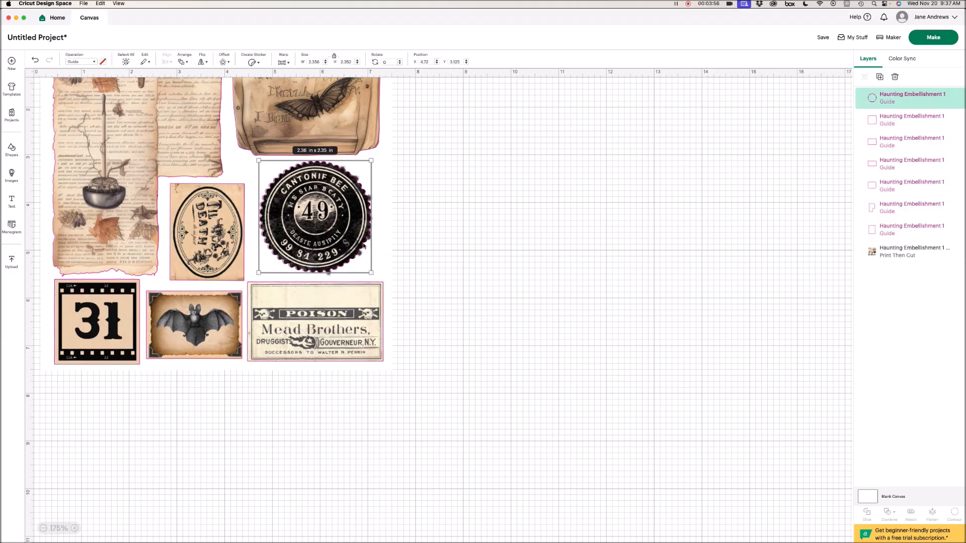
{"action": "key", "text": "Right"}
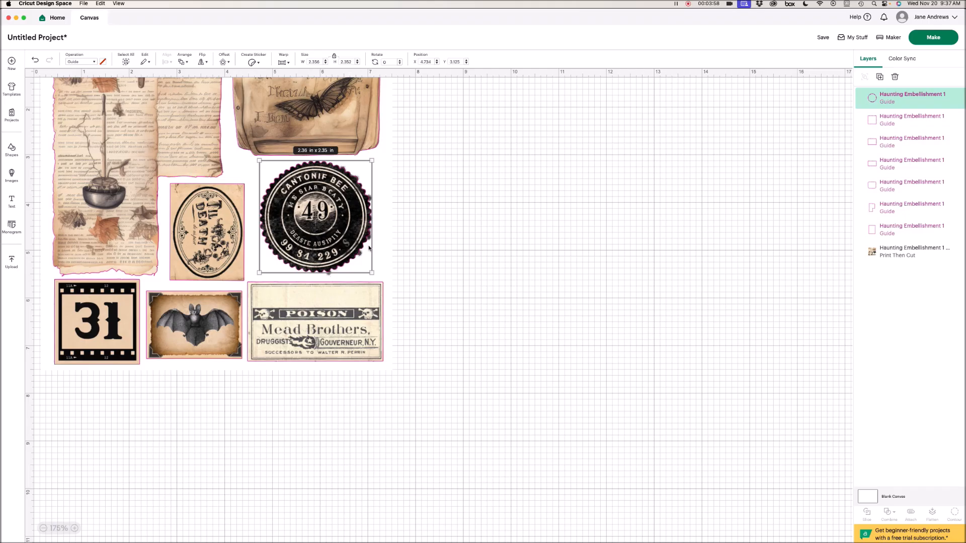
{"action": "left_click", "coordinate": [383, 301]}
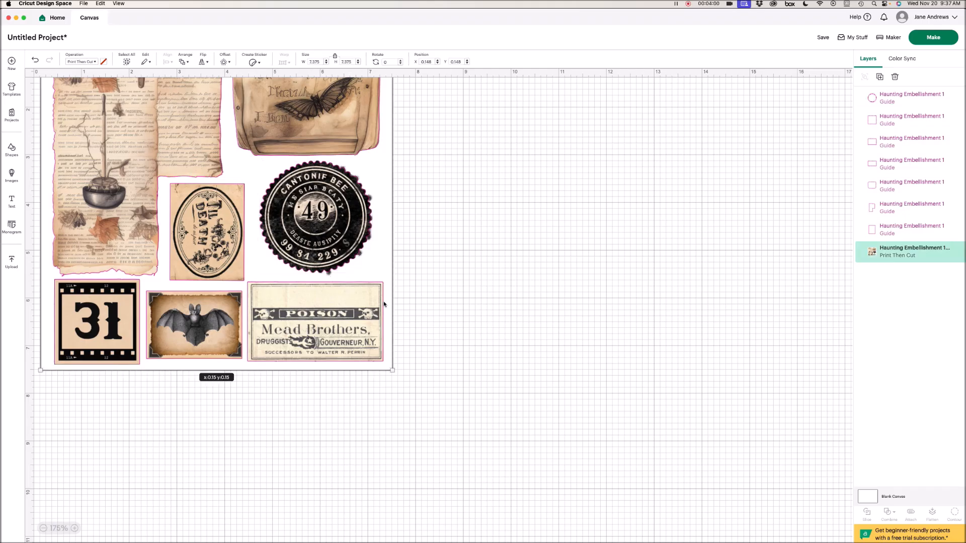
{"action": "left_click", "coordinate": [382, 301]}
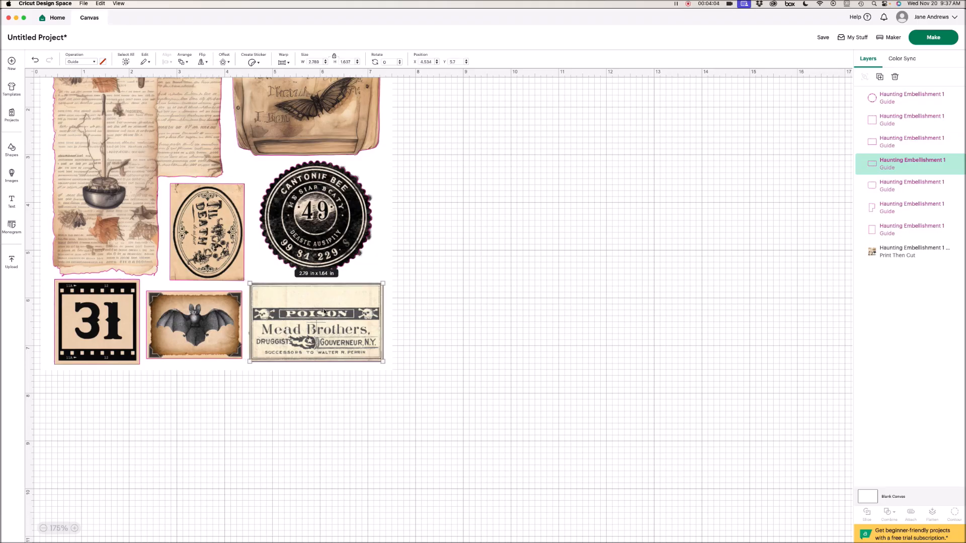
- Enlarge the Poison label's outline from its corners to about 2.88 × 1.69 in so it covers the whole label
{"action": "left_click", "coordinate": [406, 338]}
{"action": "left_click", "coordinate": [384, 354]}
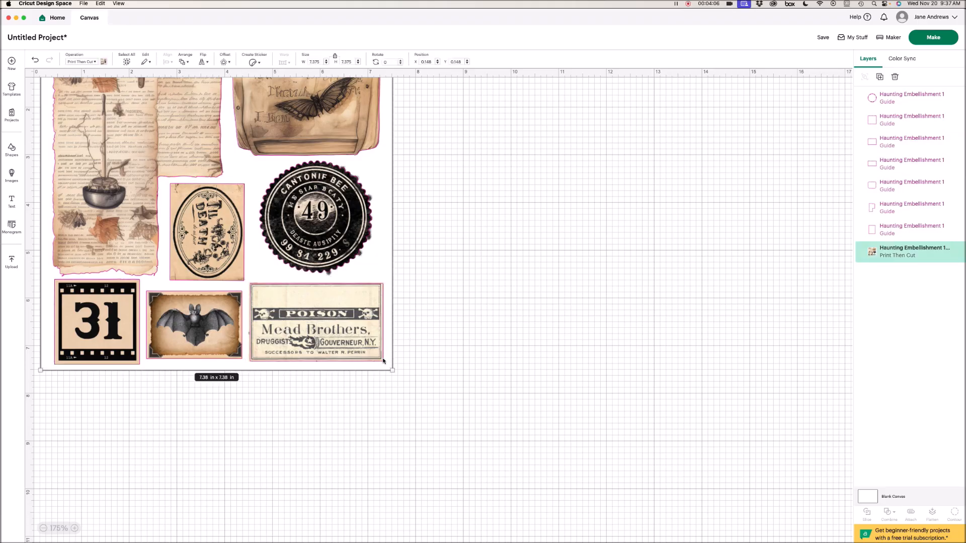
{"action": "left_click", "coordinate": [250, 286]}
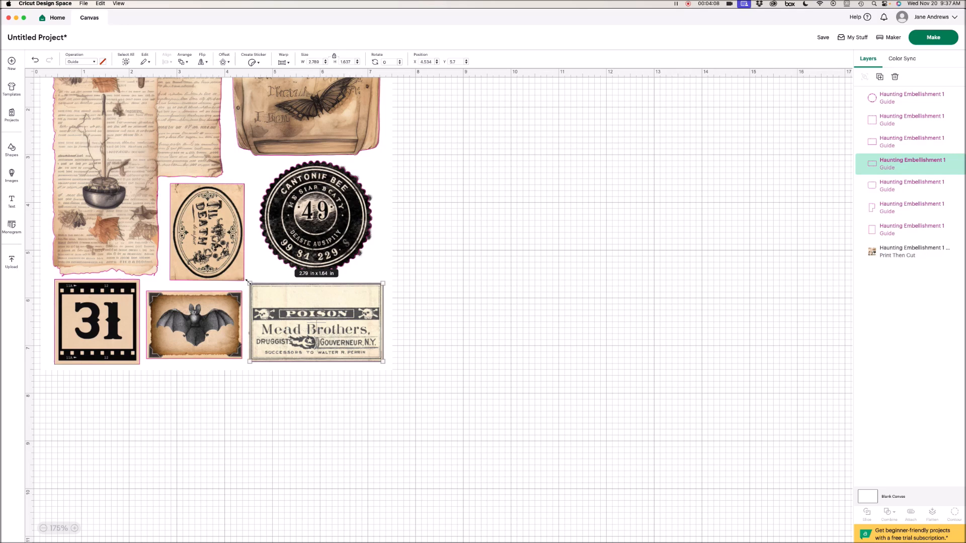
{"action": "left_click", "coordinate": [74, 529]}
{"action": "left_click", "coordinate": [75, 529]}
{"action": "left_click", "coordinate": [76, 529]}
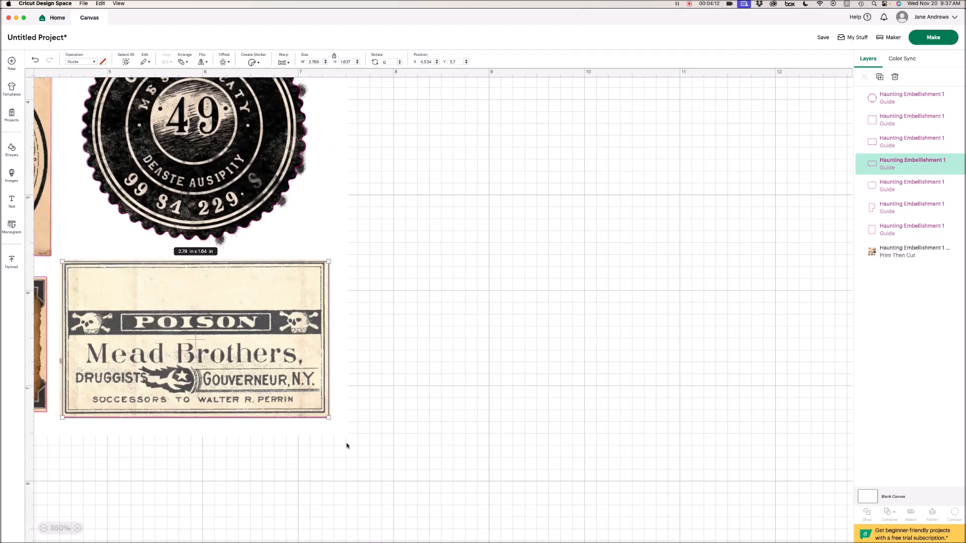
{"action": "left_click_drag", "start_coordinate": [345, 450], "coordinate": [451, 448]}
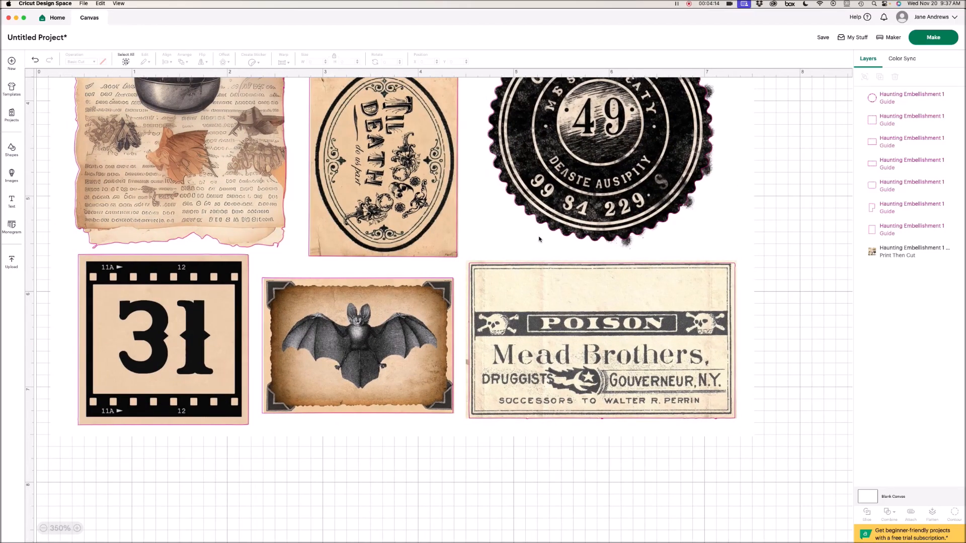
{"action": "left_click", "coordinate": [731, 263]}
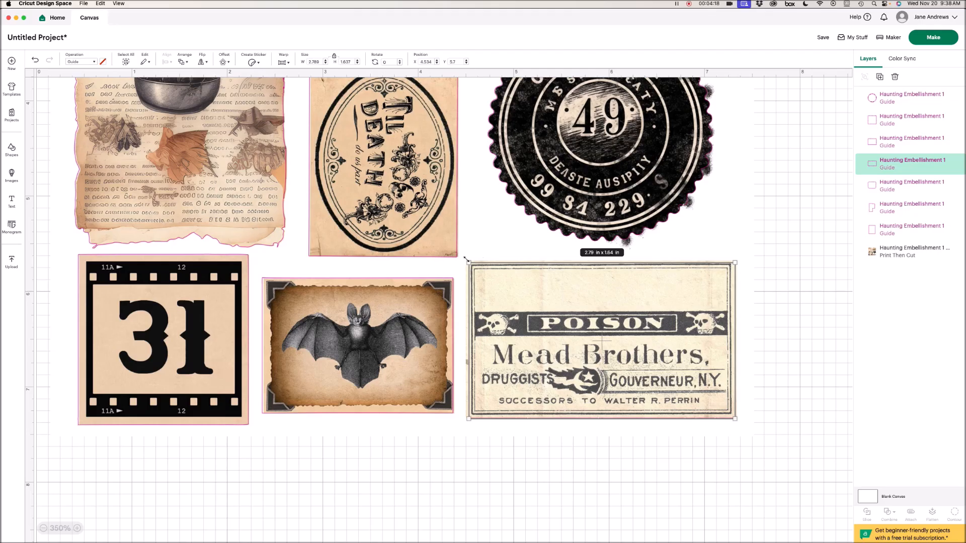
{"action": "left_click_drag", "start_coordinate": [468, 262], "coordinate": [465, 257]}
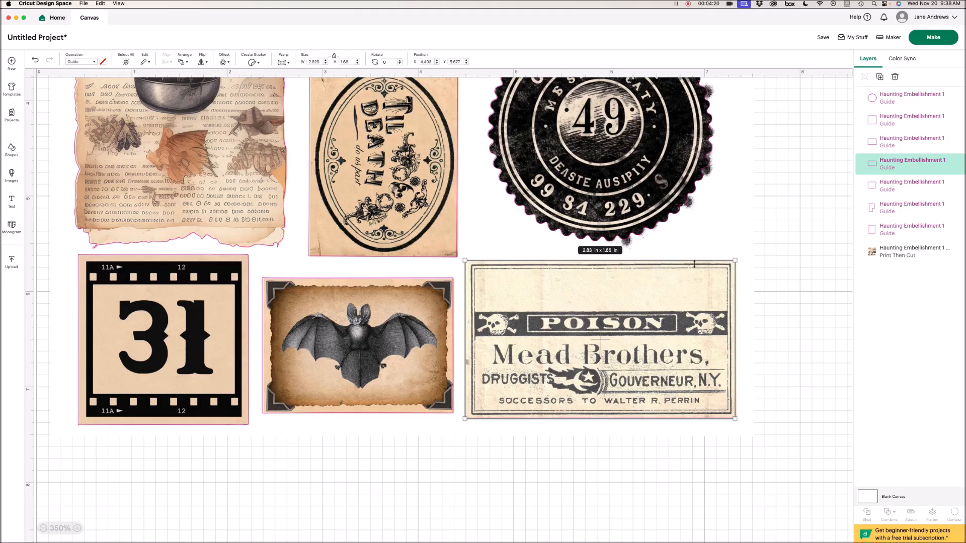
{"action": "left_click_drag", "start_coordinate": [734, 261], "coordinate": [737, 258]}
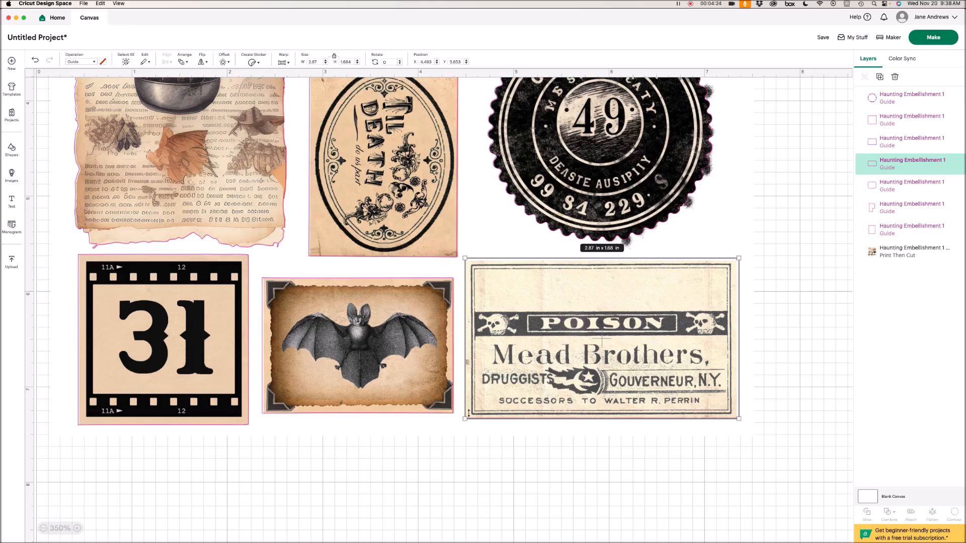
{"action": "left_click_drag", "start_coordinate": [464, 418], "coordinate": [467, 417]}
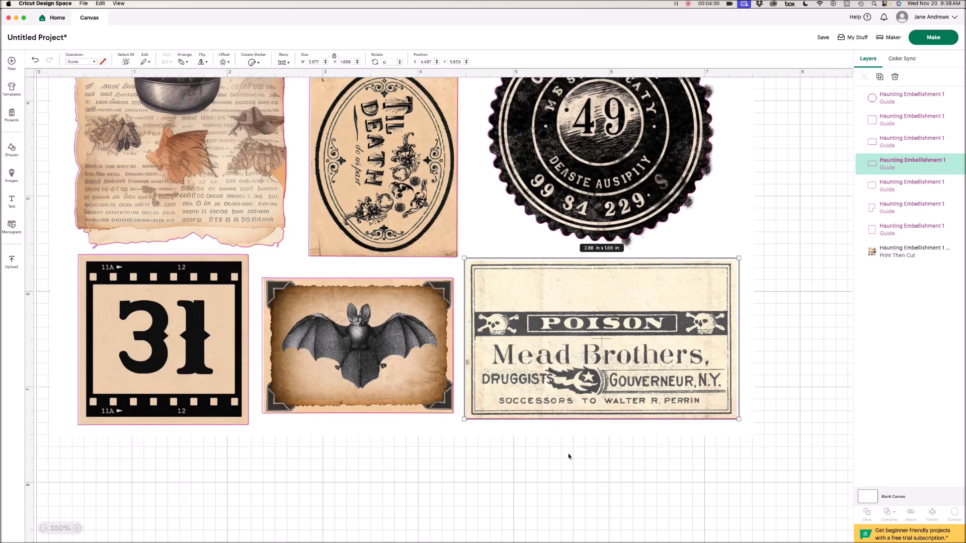
- Nudge the tall torn manuscript page's outline sideways to about X 0.41 to line it up with the page edges
{"action": "left_click", "coordinate": [169, 140]}
{"action": "scroll", "coordinate": [305, 225], "scroll_direction": "up", "scroll_amount": 10}
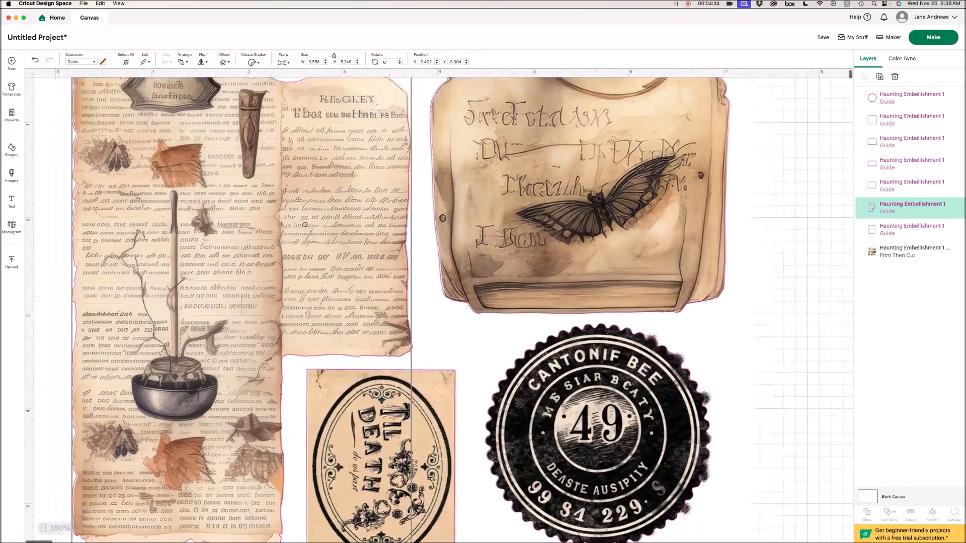
{"action": "scroll", "coordinate": [305, 225], "scroll_direction": "right", "scroll_amount": 2}
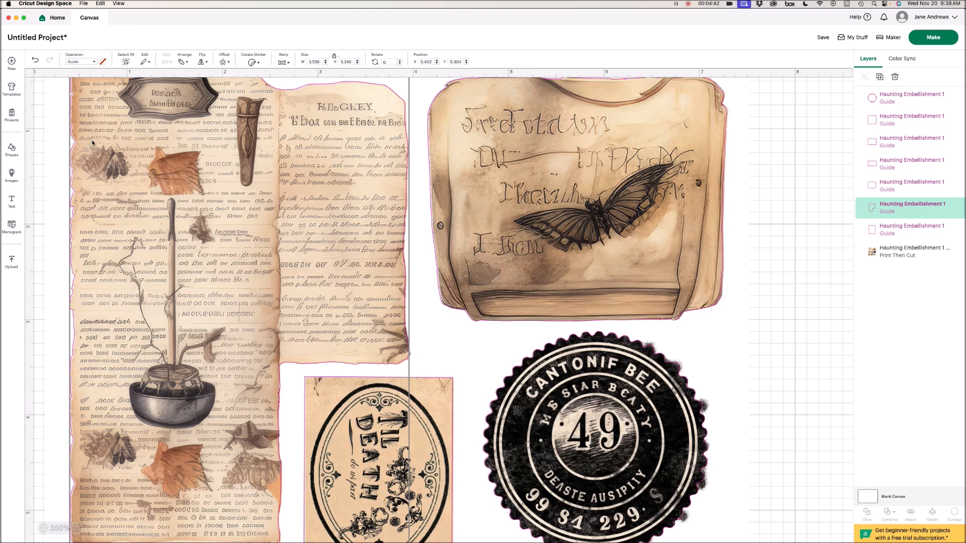
{"action": "key", "text": "Right"}
{"action": "key", "text": "Right"}
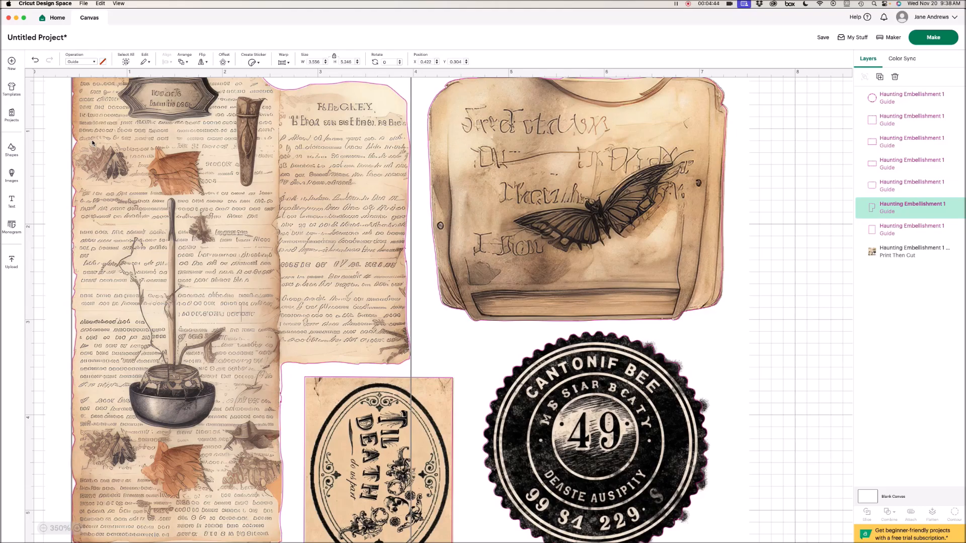
{"action": "key", "text": "Left"}
{"action": "key", "text": "Left"}
{"action": "key", "text": "Right"}
{"action": "key", "text": "Right"}
{"action": "key", "text": "Left"}
{"action": "key", "text": "Left"}
{"action": "key", "text": "Right"}
{"action": "key", "text": "Right"}
- Nudge the butterfly satchel's outline to about X 4.17, Y 0.45, and check the fit of the manuscript page's outline
{"action": "left_click", "coordinate": [430, 186]}
{"action": "key", "text": "Right"}
{"action": "key", "text": "Right"}
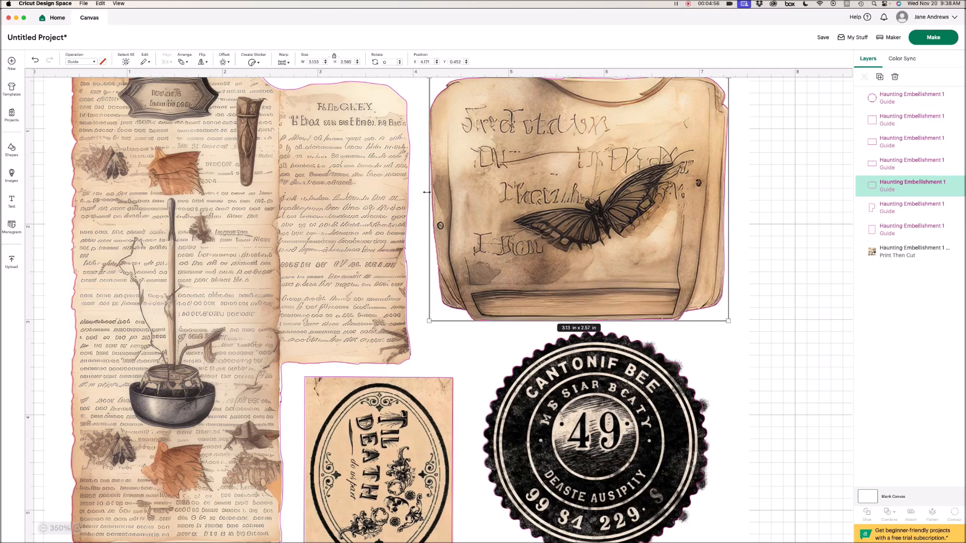
{"action": "left_click", "coordinate": [450, 352]}
{"action": "scroll", "coordinate": [436, 390], "scroll_direction": "down", "scroll_amount": 4}
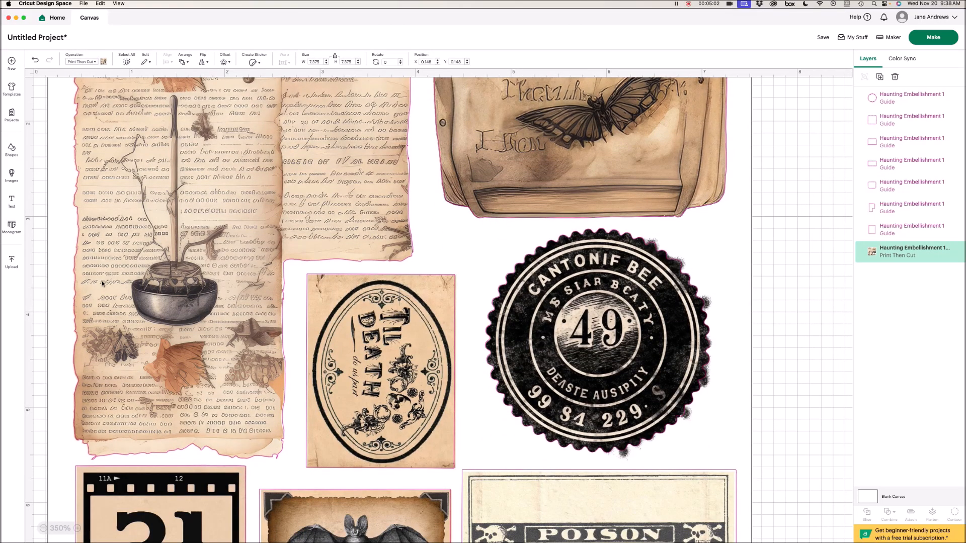
{"action": "left_click", "coordinate": [74, 267]}
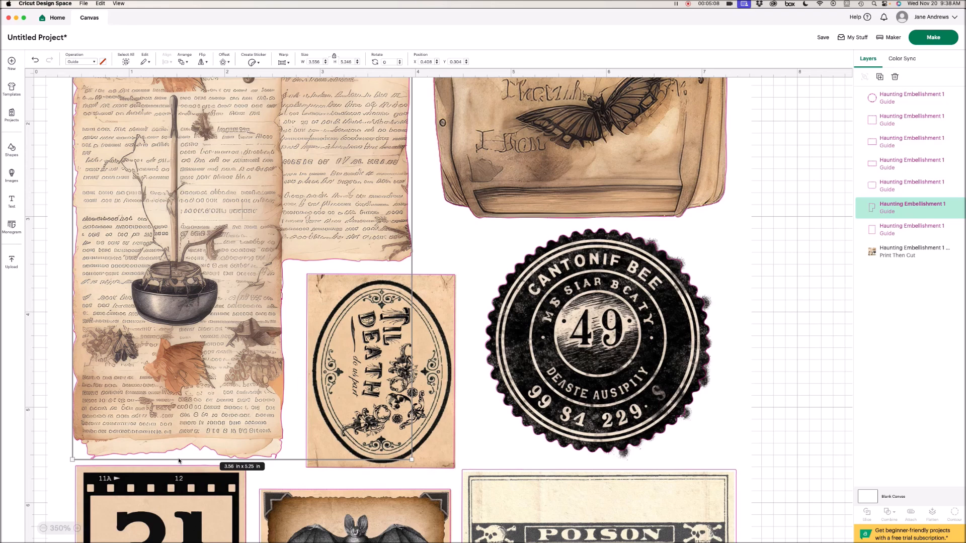
{"action": "left_click", "coordinate": [285, 477]}
- Shrink the 31 film frame's outline and the bat photo's outline slightly to fit inside their artwork
{"action": "scroll", "coordinate": [301, 427], "scroll_direction": "down", "scroll_amount": 10}
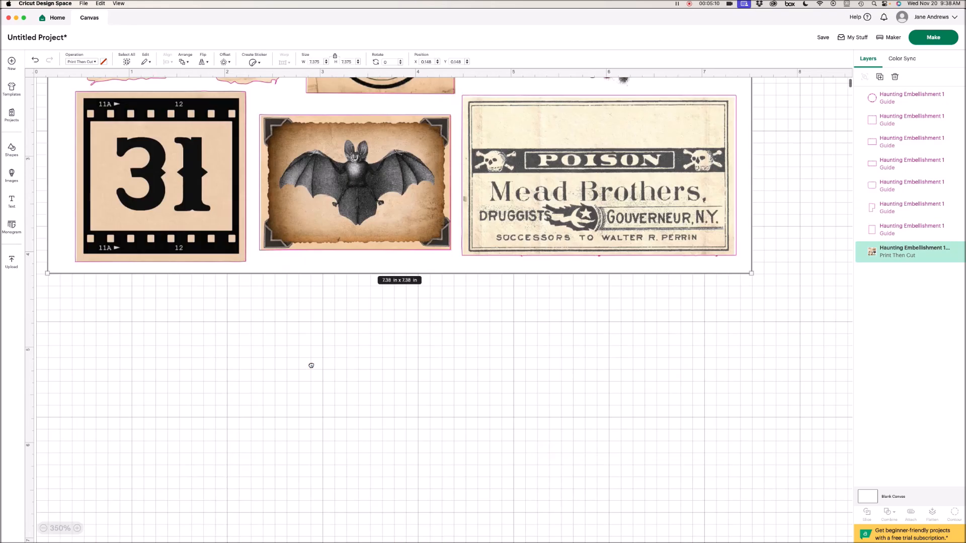
{"action": "scroll", "coordinate": [71, 242], "scroll_direction": "up", "scroll_amount": 2}
{"action": "left_click", "coordinate": [69, 242]}
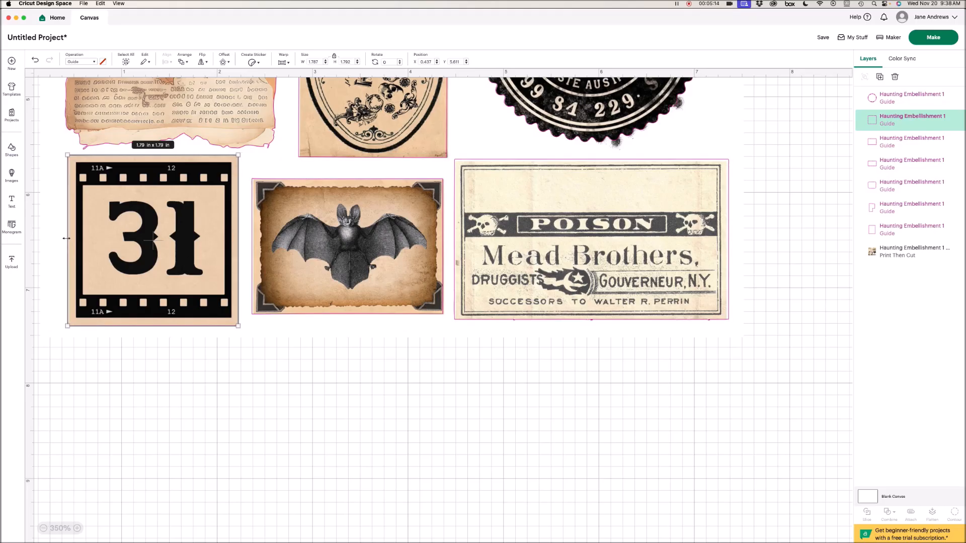
{"action": "left_click", "coordinate": [199, 355]}
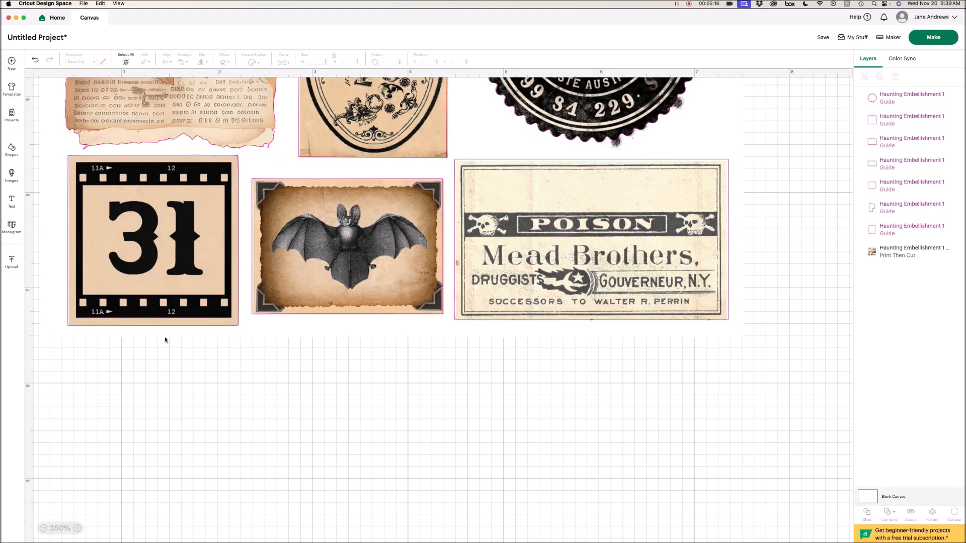
{"action": "left_click", "coordinate": [67, 295]}
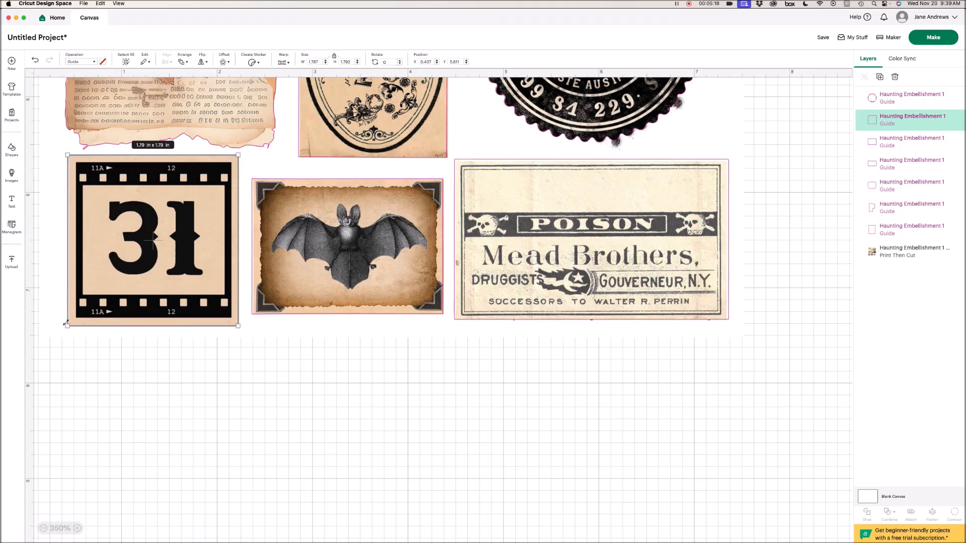
{"action": "left_click_drag", "start_coordinate": [64, 150], "coordinate": [66, 152]}
{"action": "left_click", "coordinate": [211, 368]}
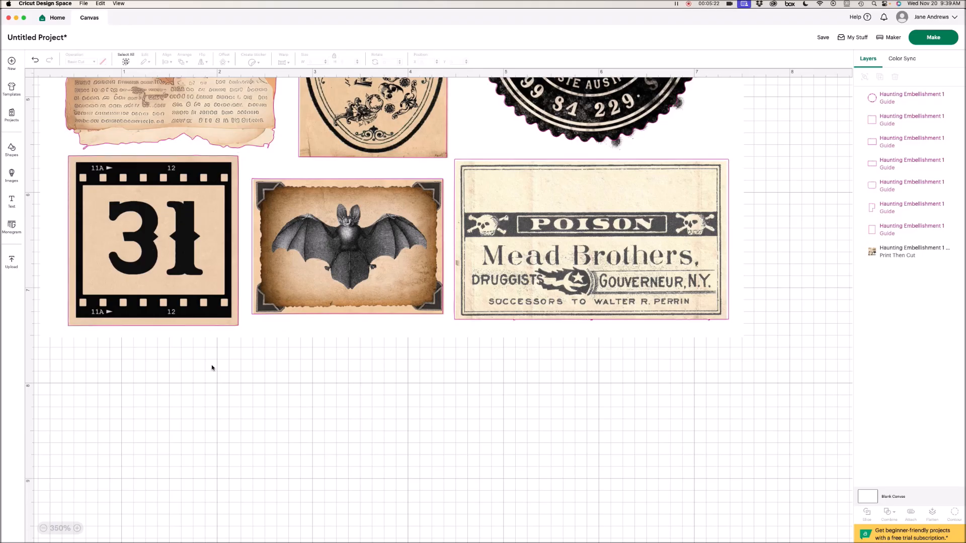
{"action": "left_click", "coordinate": [253, 287]}
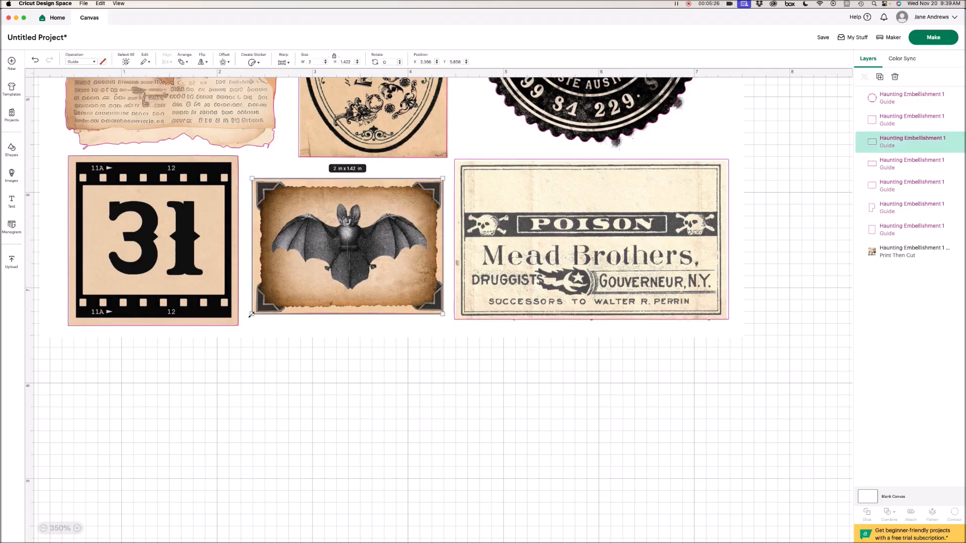
{"action": "left_click", "coordinate": [327, 362]}
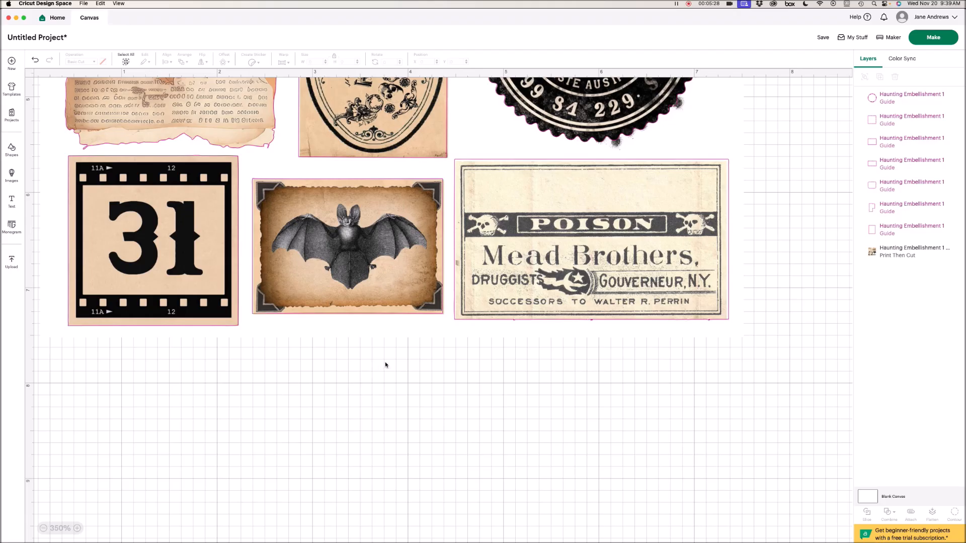
- Widen the Til Death label's outline slightly along its right edge to match the artwork
{"action": "left_click", "coordinate": [501, 118]}
{"action": "scroll", "coordinate": [501, 120], "scroll_direction": "up", "scroll_amount": 5}
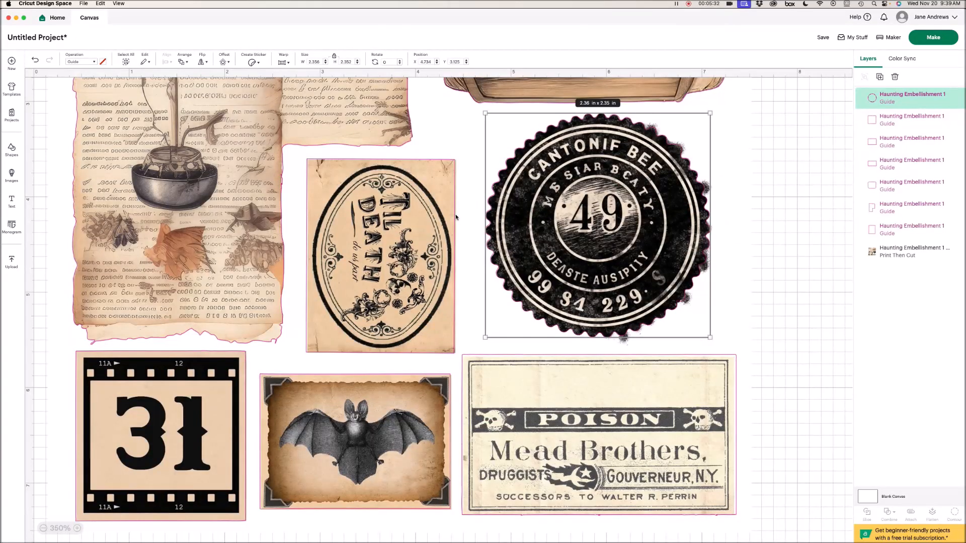
{"action": "left_click", "coordinate": [455, 216]}
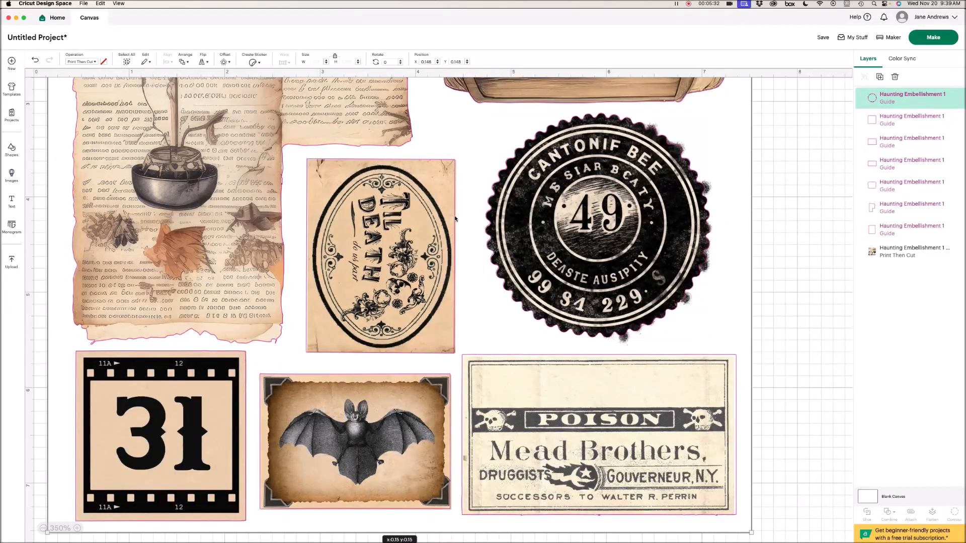
{"action": "left_click", "coordinate": [448, 346]}
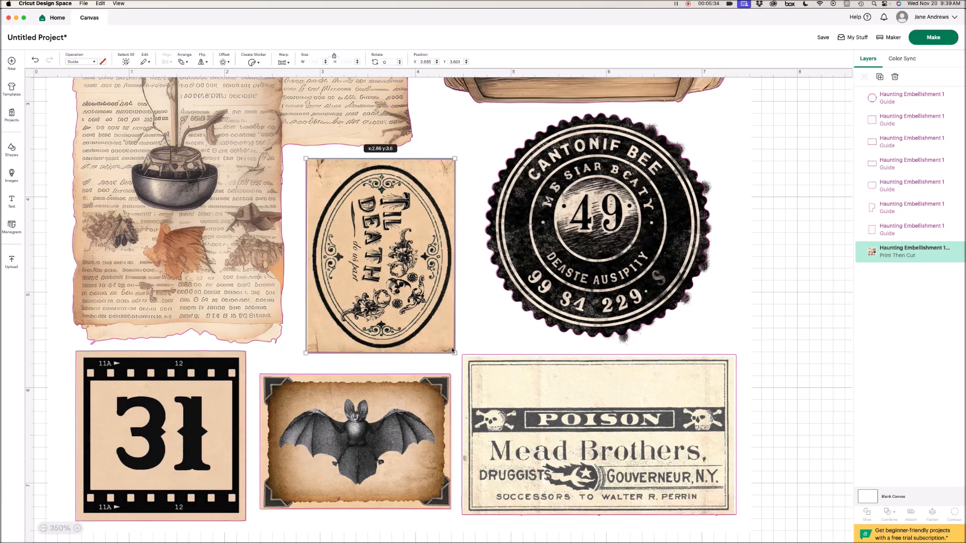
{"action": "left_click_drag", "start_coordinate": [452, 348], "coordinate": [452, 347]}
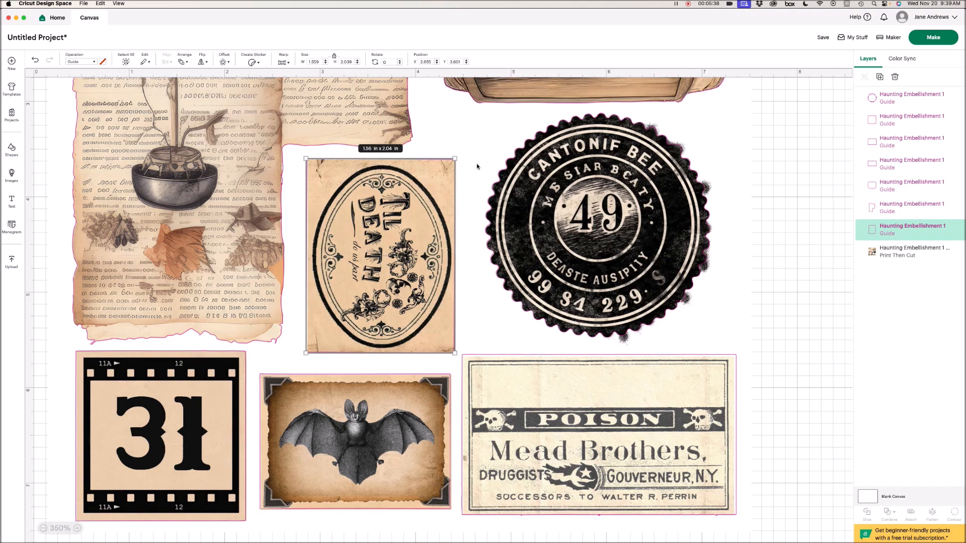
{"action": "left_click_drag", "start_coordinate": [454, 227], "coordinate": [455, 230]}
{"action": "left_click", "coordinate": [744, 275]}
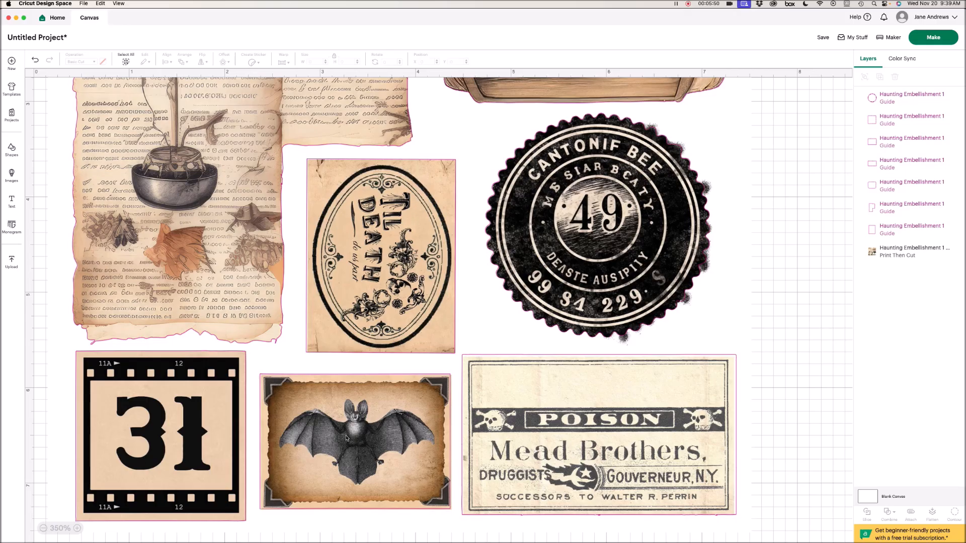
- Select all seven guide outlines, leaving out the Print Then Cut image, and group them
{"action": "scroll", "coordinate": [346, 438], "scroll_direction": "down", "scroll_amount": 3}
{"action": "scroll", "coordinate": [226, 377], "scroll_direction": "down", "scroll_amount": 5}
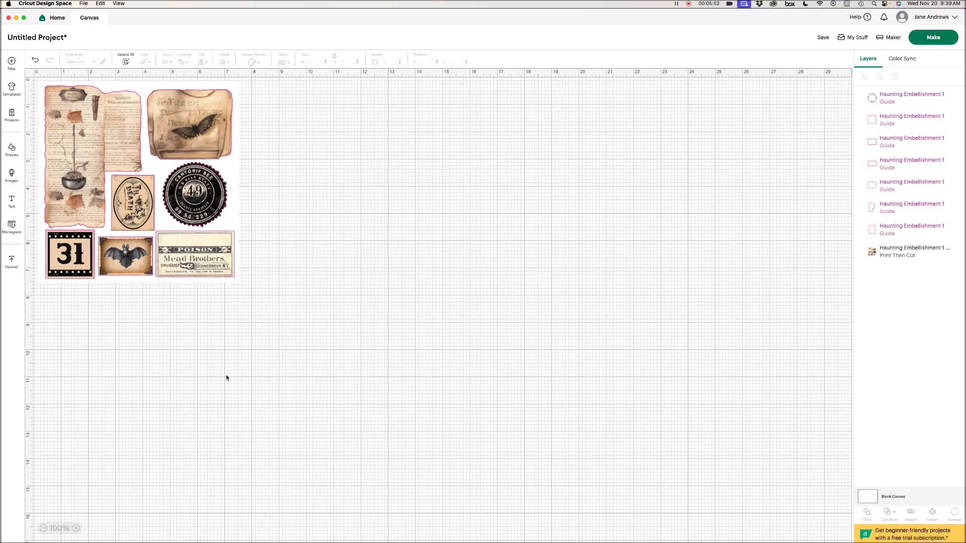
{"action": "left_click", "coordinate": [897, 106]}
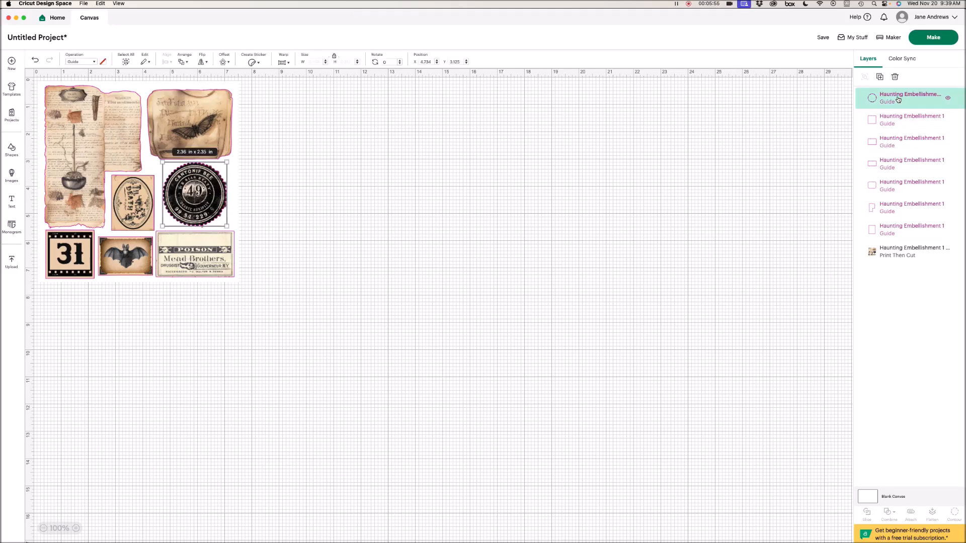
{"action": "left_click", "coordinate": [906, 128], "text": "shift"}
{"action": "left_click", "coordinate": [905, 140], "text": "shift"}
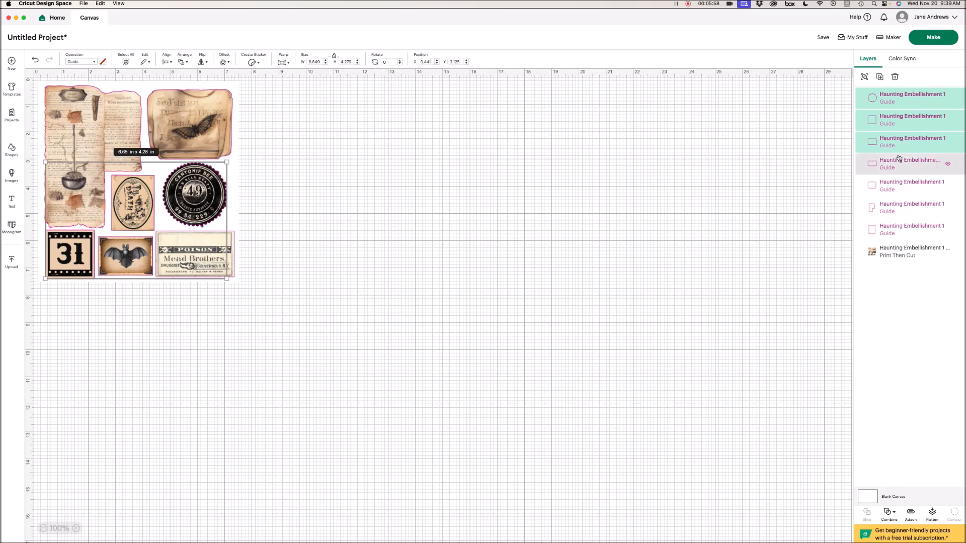
{"action": "left_click", "coordinate": [899, 160], "text": "shift"}
{"action": "left_click", "coordinate": [897, 187], "text": "shift"}
{"action": "left_click", "coordinate": [893, 205], "text": "shift"}
{"action": "left_click", "coordinate": [891, 225], "text": "shift"}
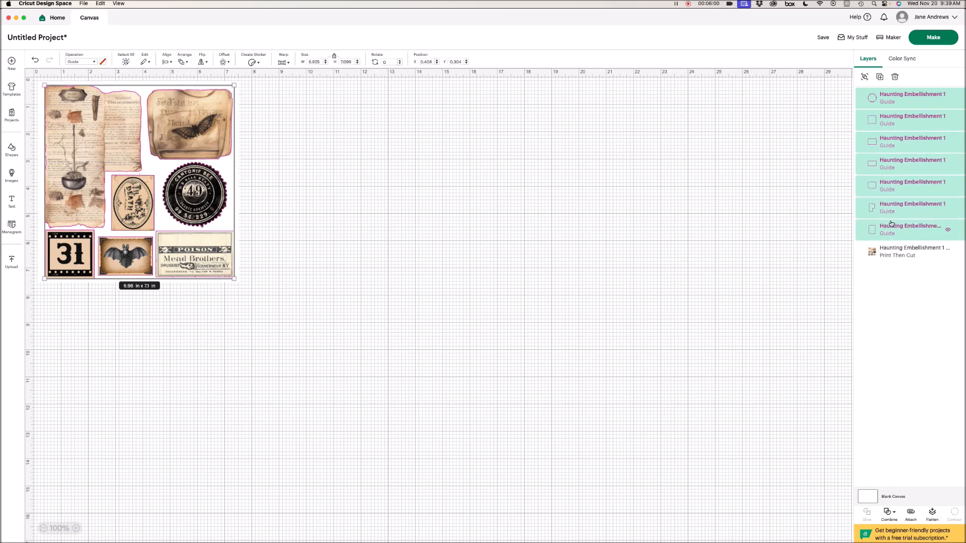
{"action": "right_click", "coordinate": [899, 179]}
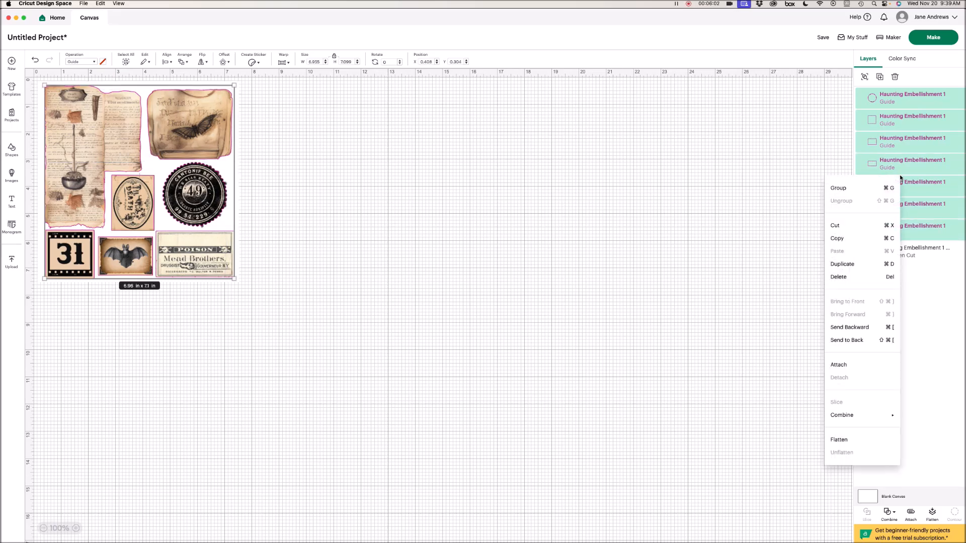
{"action": "left_click", "coordinate": [846, 189]}
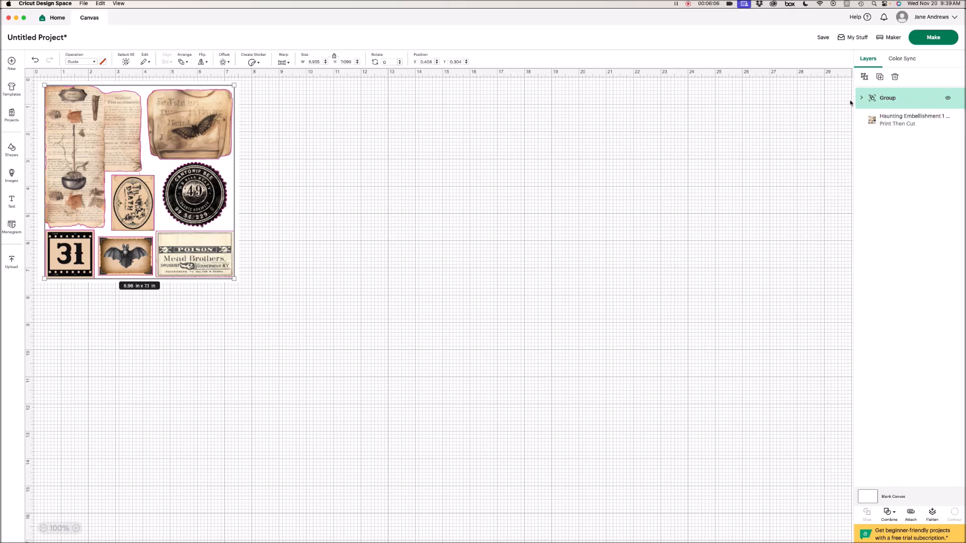
- Change the grouped outlines' operation from Guide to Basic Cut
{"action": "left_click", "coordinate": [91, 62]}
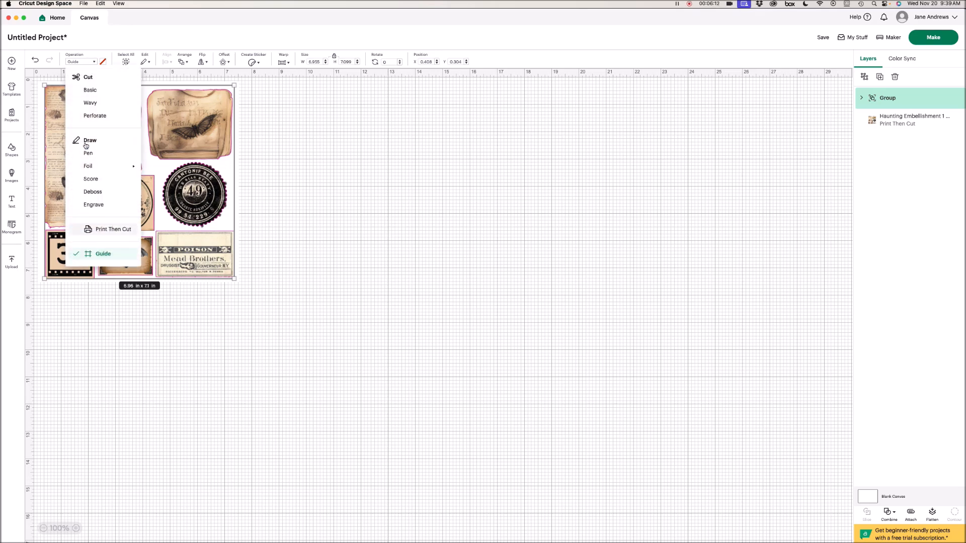
{"action": "left_click", "coordinate": [89, 91]}
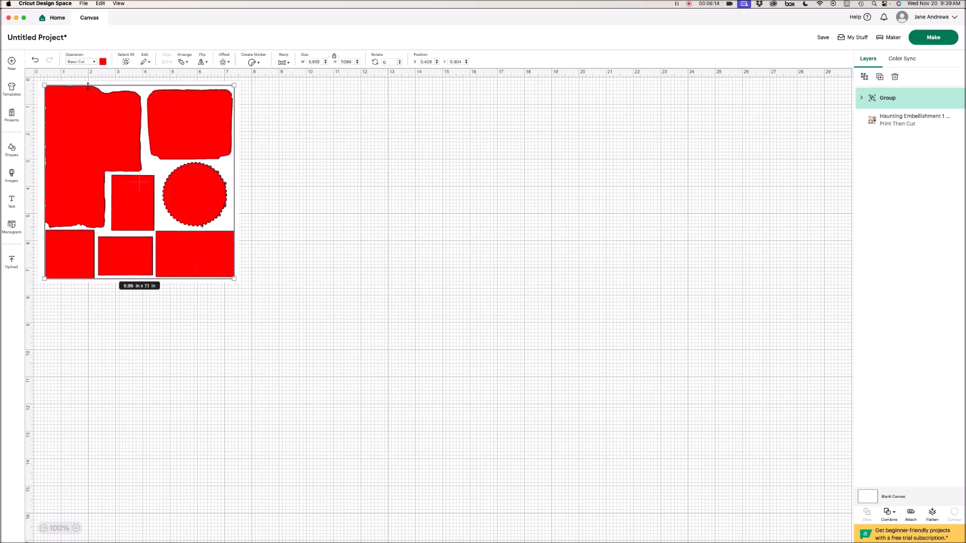
{"action": "left_click", "coordinate": [403, 188]}
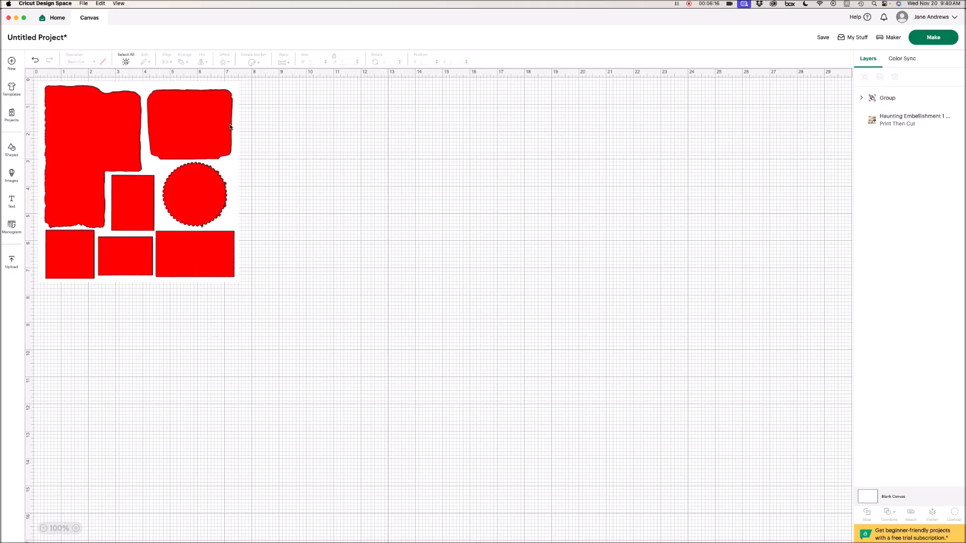
- Move the outline group beneath the Haunting Embellishment 1 image in the layer order and flatten the two layers together
{"action": "left_click", "coordinate": [216, 118]}
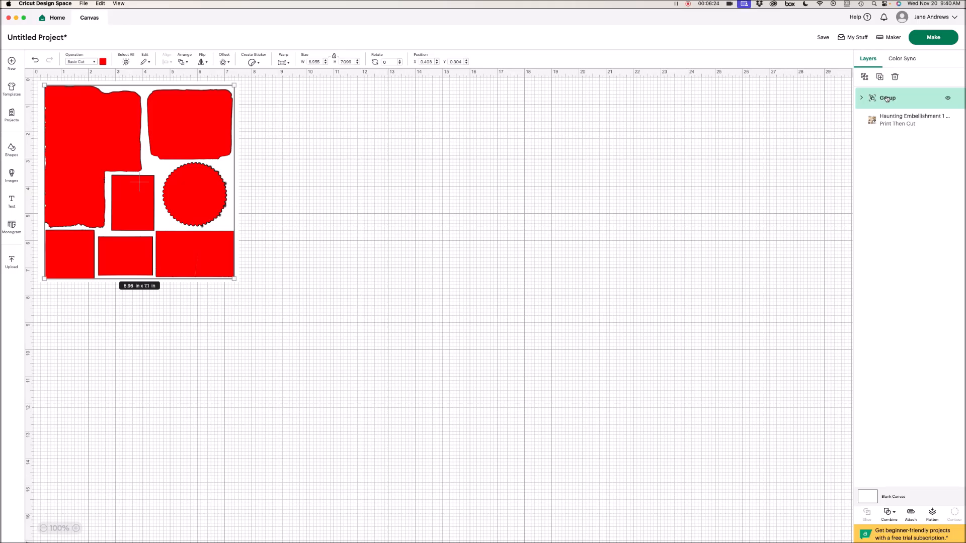
{"action": "left_click_drag", "start_coordinate": [887, 99], "coordinate": [885, 114]}
{"action": "left_click_drag", "start_coordinate": [892, 100], "coordinate": [893, 118]}
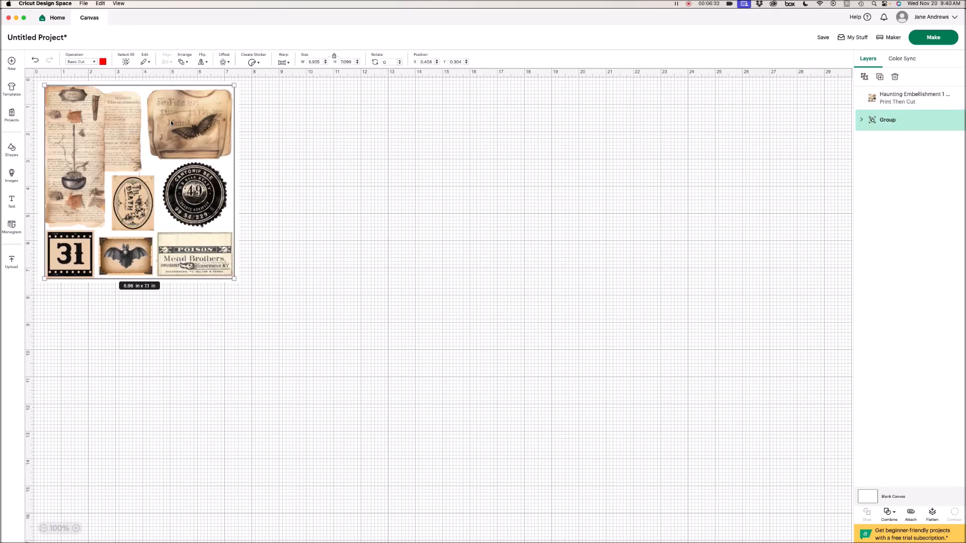
{"action": "left_click", "coordinate": [899, 98], "text": "shift"}
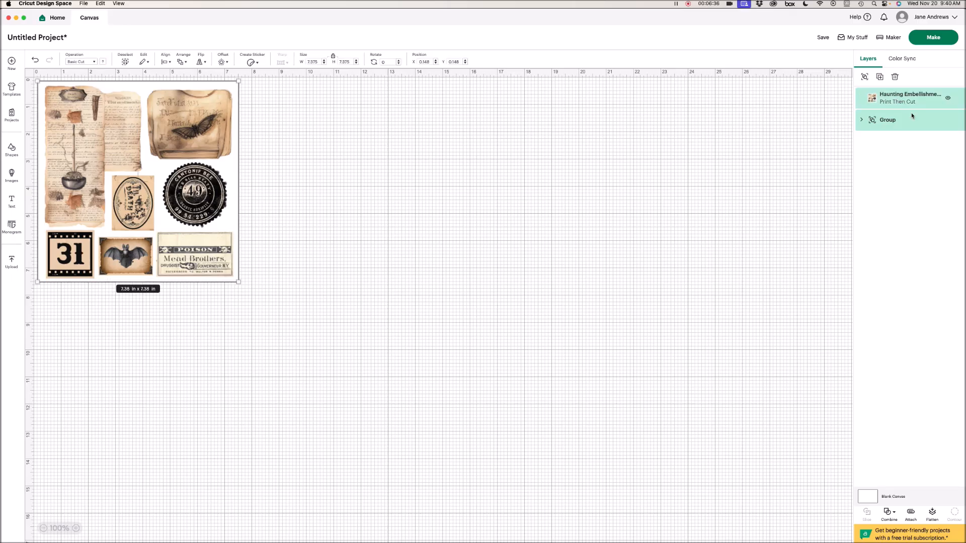
{"action": "left_click", "coordinate": [931, 511]}
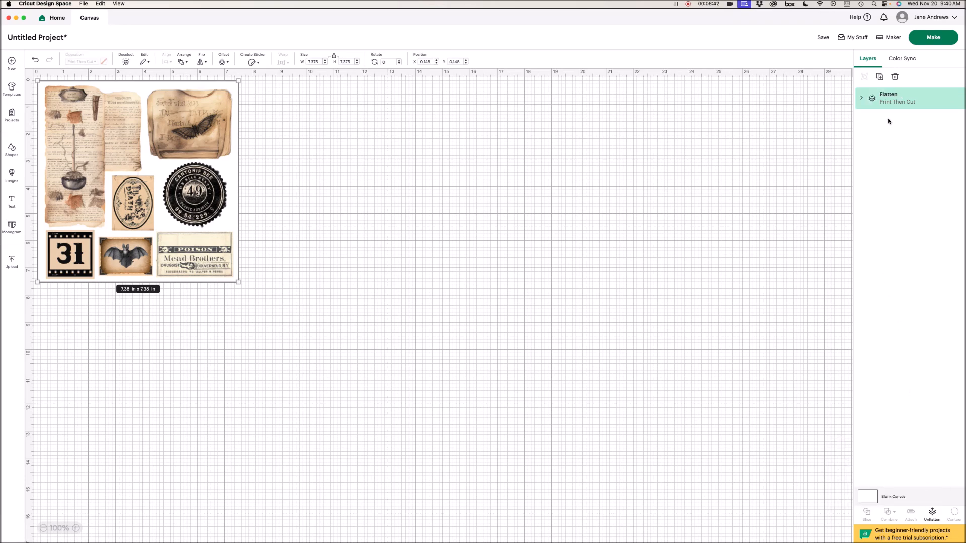
- Print one copy of the flattened design on 8.5 in x 11 in Letter with the Canon PRO-300 series printer and bleed on
{"action": "left_click", "coordinate": [918, 37]}
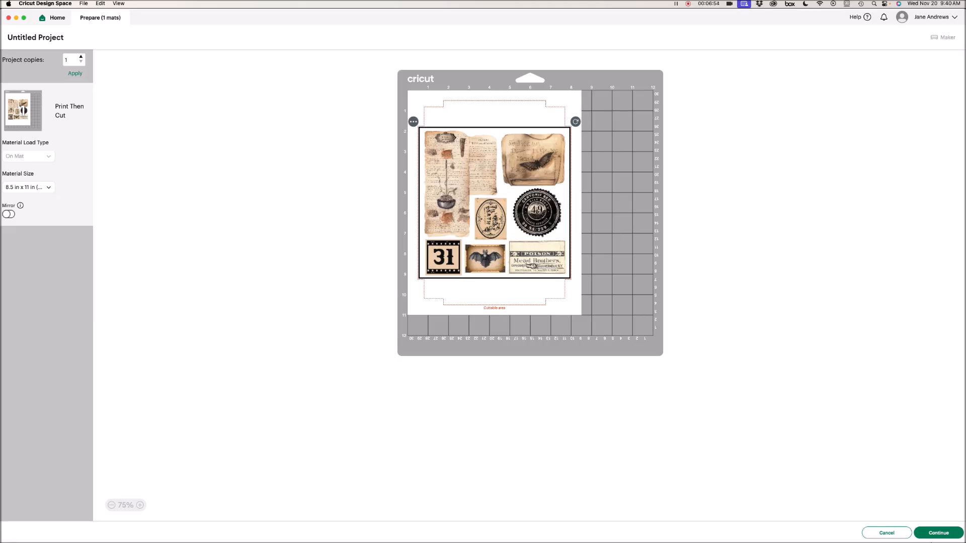
{"action": "left_click", "coordinate": [936, 533]}
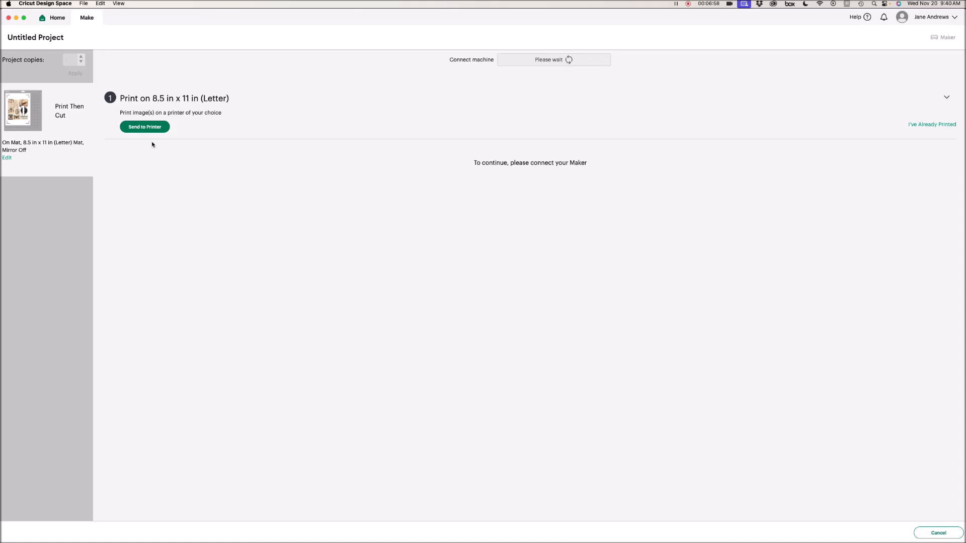
{"action": "left_click", "coordinate": [149, 128]}
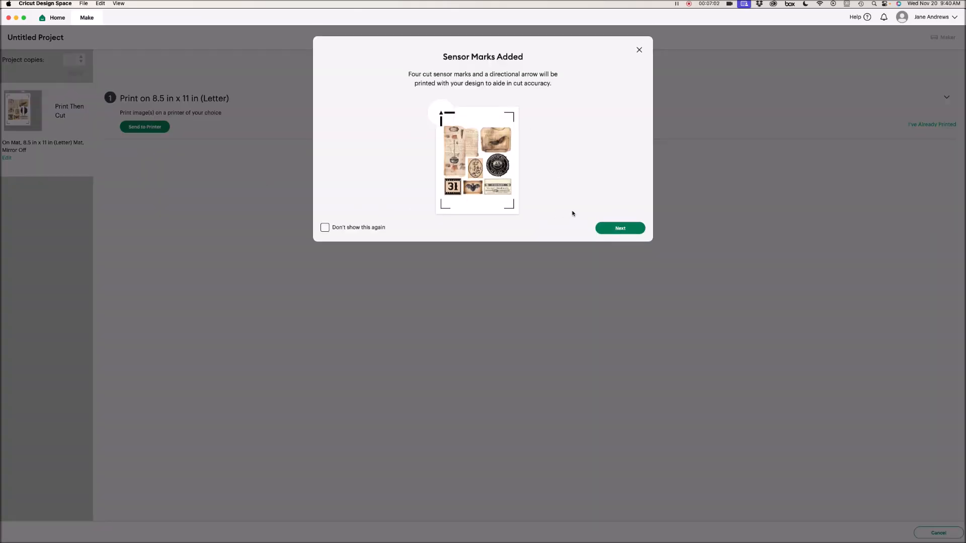
{"action": "left_click", "coordinate": [627, 229]}
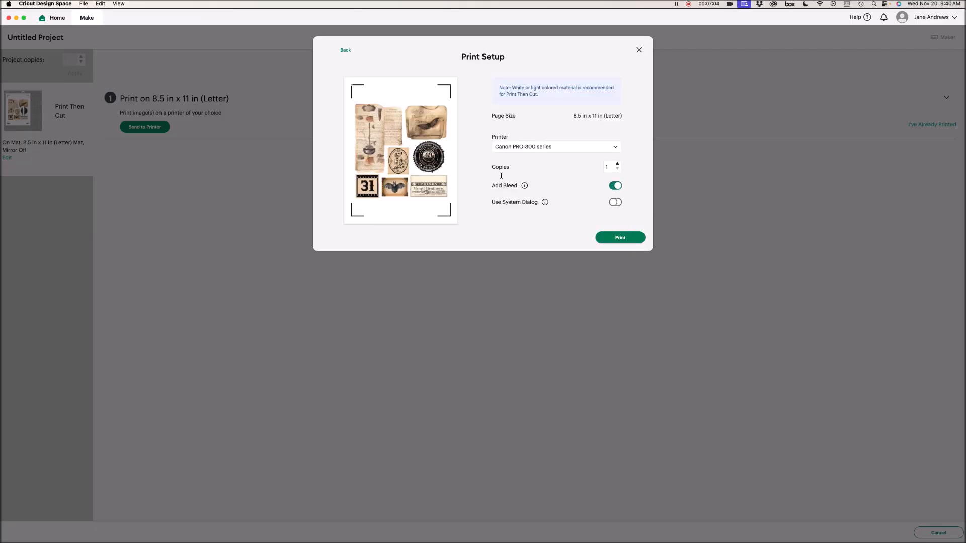
{"action": "left_click", "coordinate": [618, 237]}
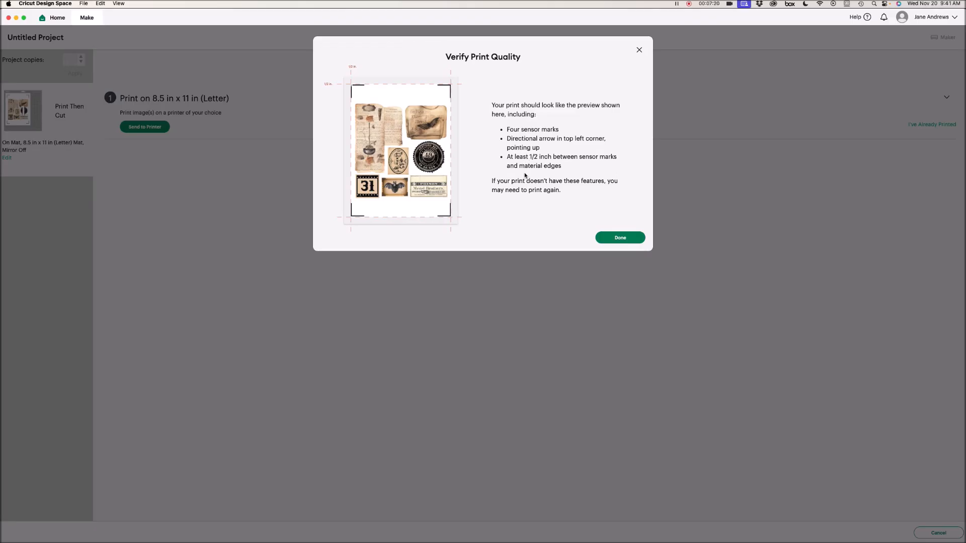
{"action": "left_click", "coordinate": [619, 238]}
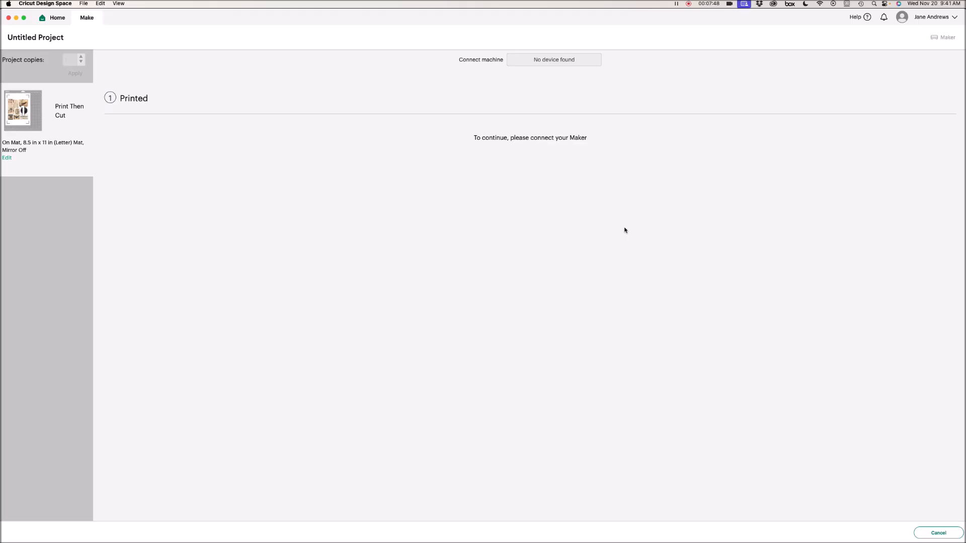
- Cancel the make process and the mat preparation to return to the canvas
{"action": "left_click", "coordinate": [938, 533]}
{"action": "left_click", "coordinate": [518, 48]}
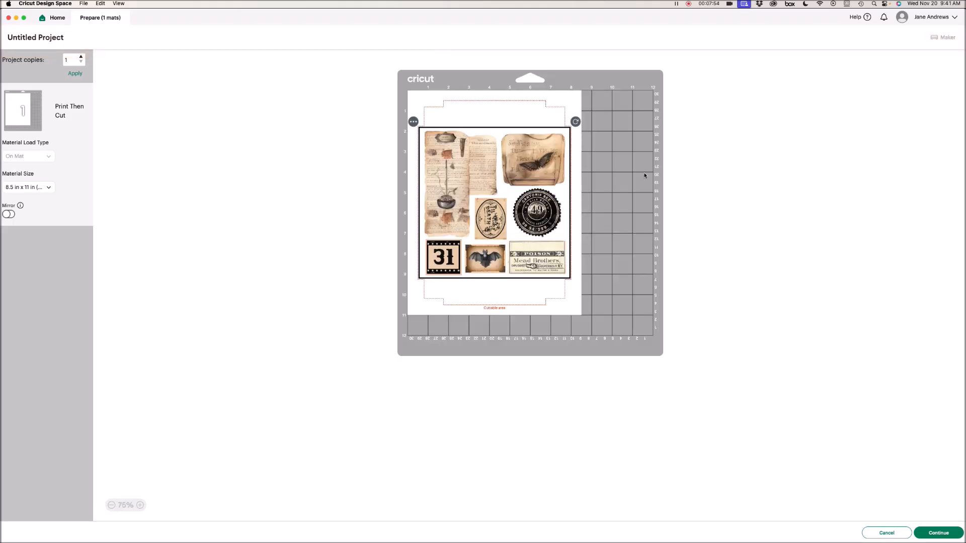
{"action": "left_click", "coordinate": [886, 534]}
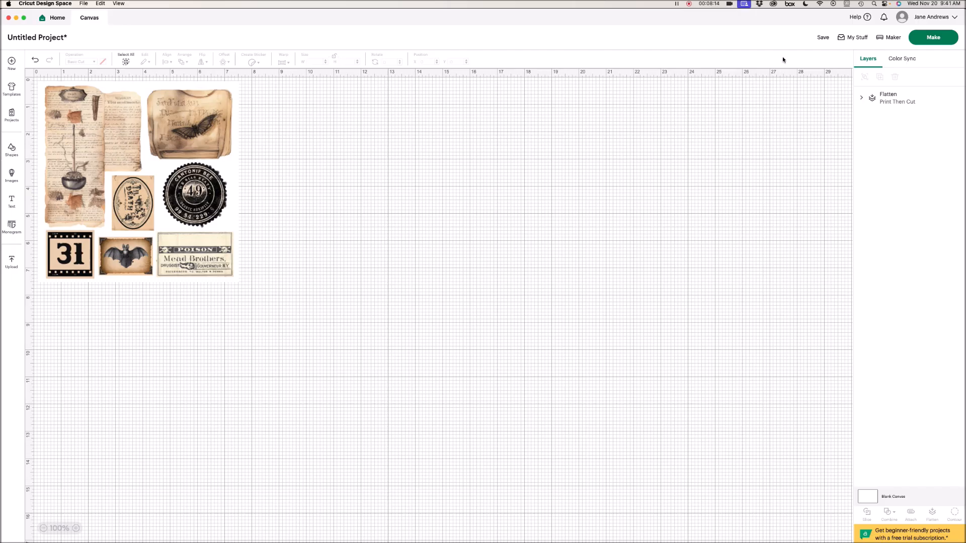
- Unflatten the design and move the artwork image clear of the red outline group to its right
{"action": "left_click", "coordinate": [891, 96]}
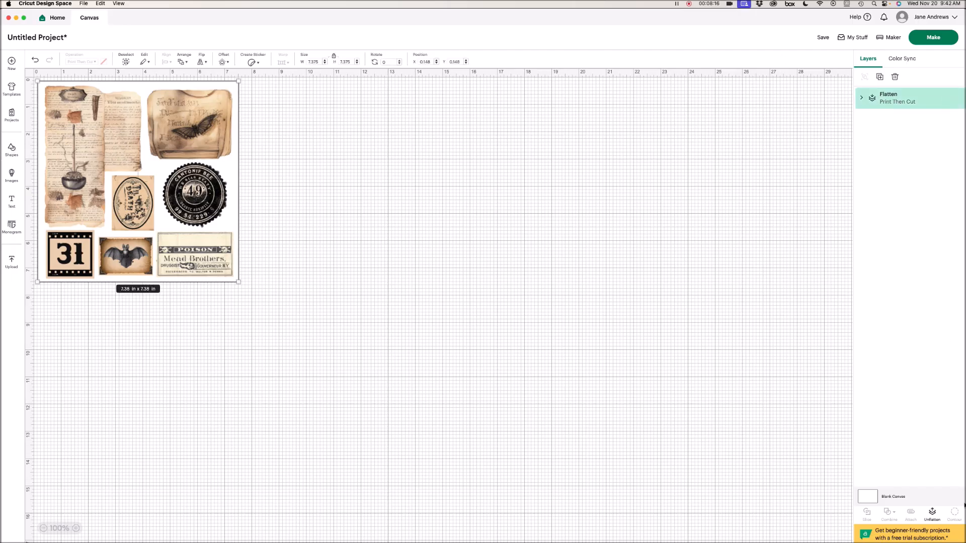
{"action": "left_click", "coordinate": [932, 512]}
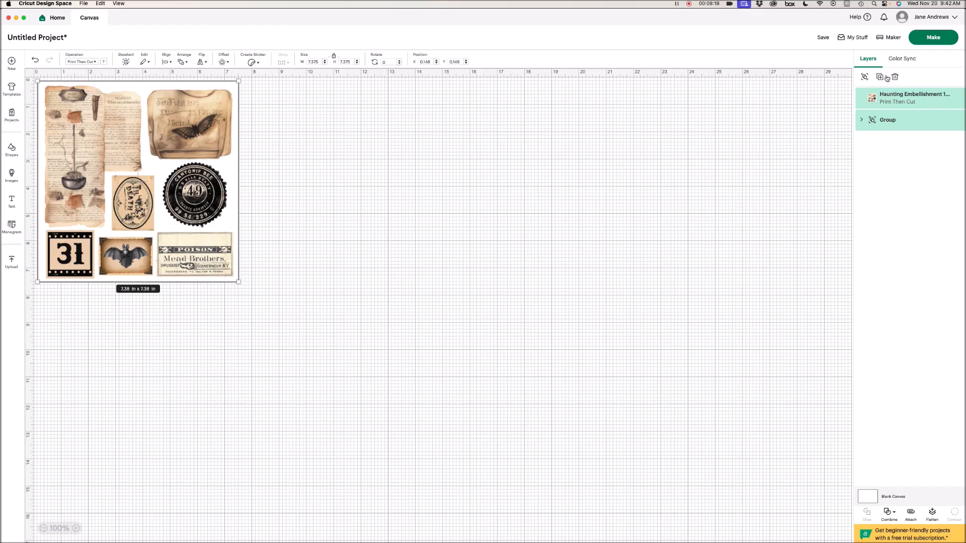
{"action": "left_click", "coordinate": [885, 121]}
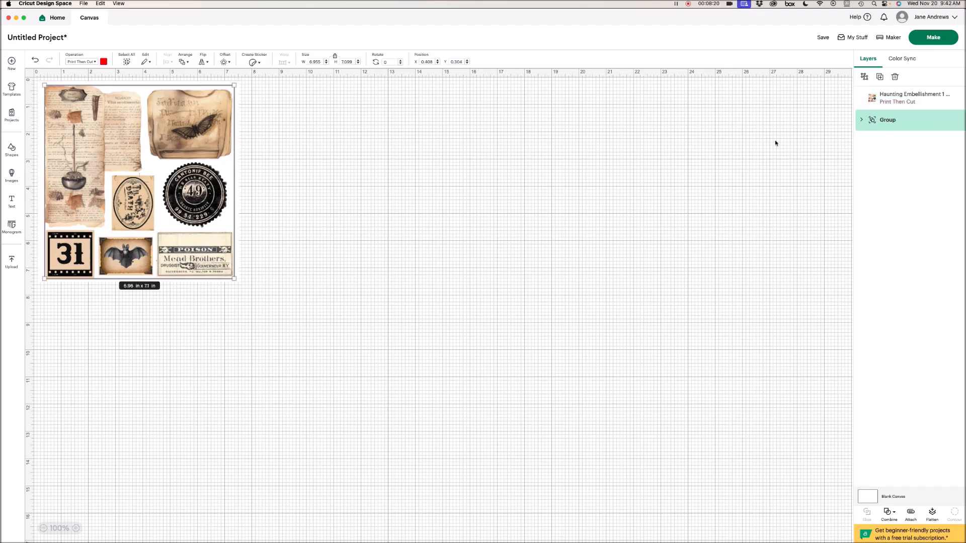
{"action": "left_click_drag", "start_coordinate": [205, 103], "coordinate": [487, 116]}
{"action": "left_click", "coordinate": [606, 156]}
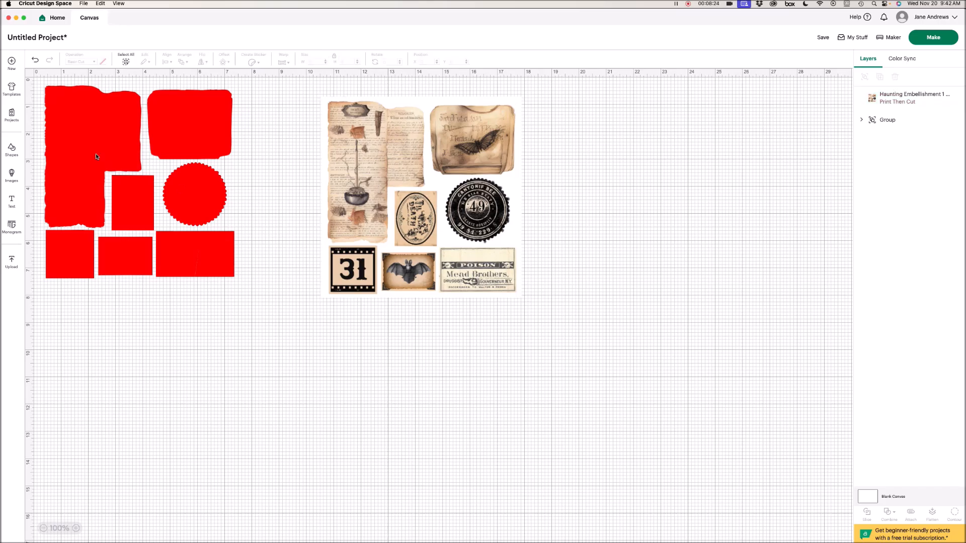
- Add a square and stretch it to about 3.57 x 3.07 in so it covers the butterfly label in the artwork image
{"action": "left_click", "coordinate": [11, 149]}
{"action": "left_click", "coordinate": [44, 178]}
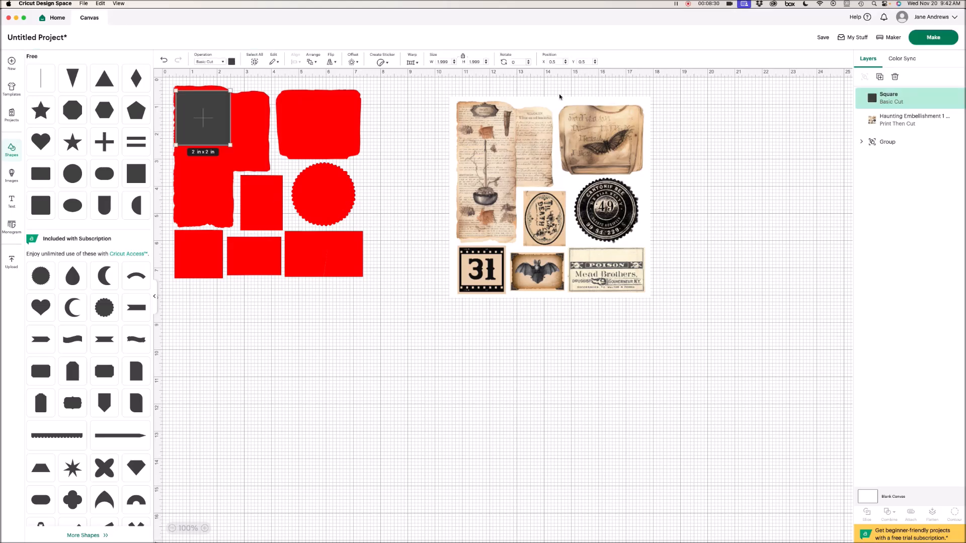
{"action": "left_click_drag", "start_coordinate": [200, 109], "coordinate": [582, 112]}
{"action": "left_click_drag", "start_coordinate": [610, 147], "coordinate": [635, 173]}
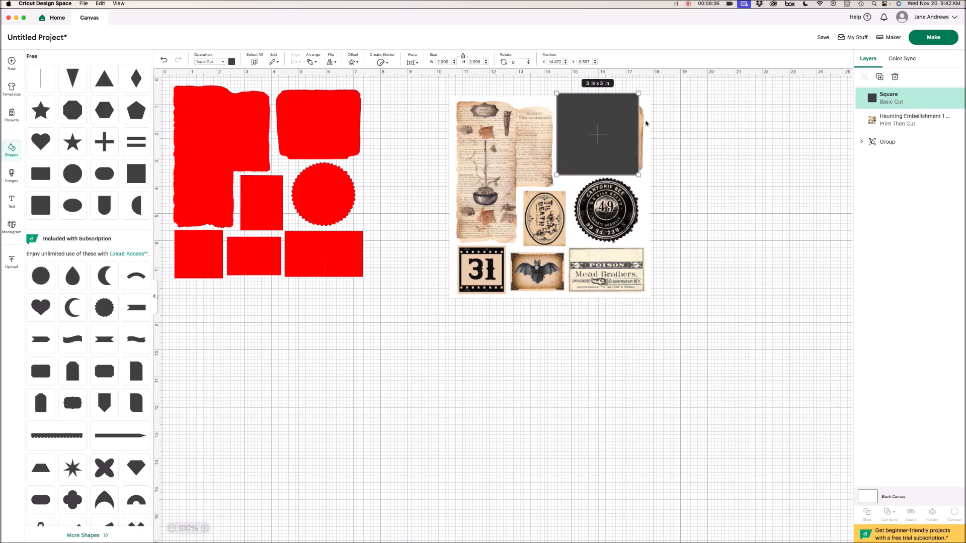
{"action": "left_click_drag", "start_coordinate": [638, 125], "coordinate": [650, 127]}
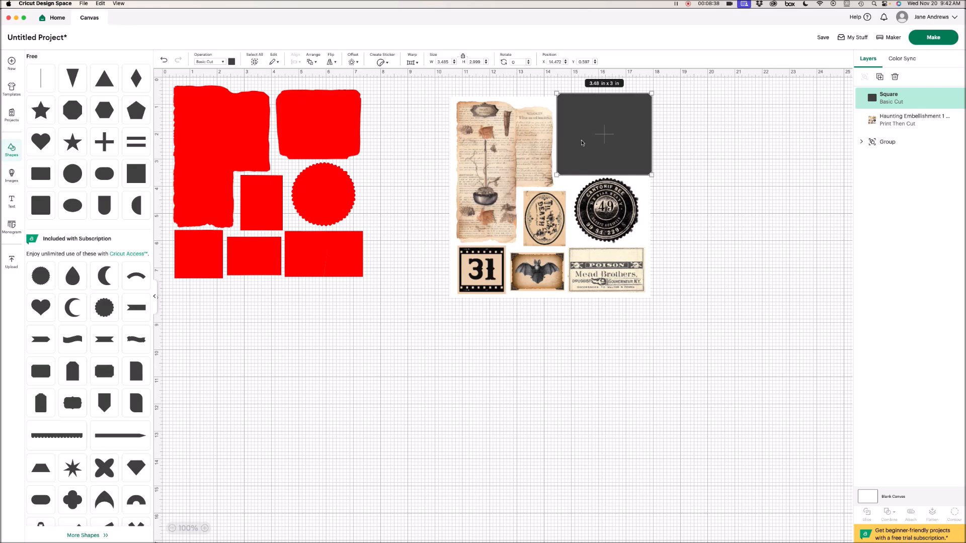
{"action": "left_click_drag", "start_coordinate": [557, 171], "coordinate": [557, 173]}
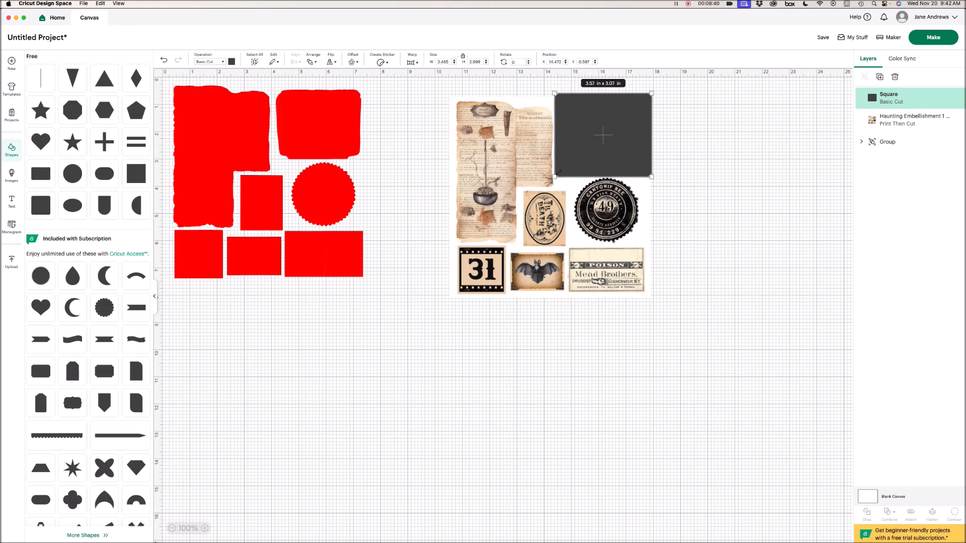
- Slice the artwork image with the rectangle and separate the slice results, placing the butterfly label below the outlines
{"action": "left_click", "coordinate": [584, 216], "text": "shift"}
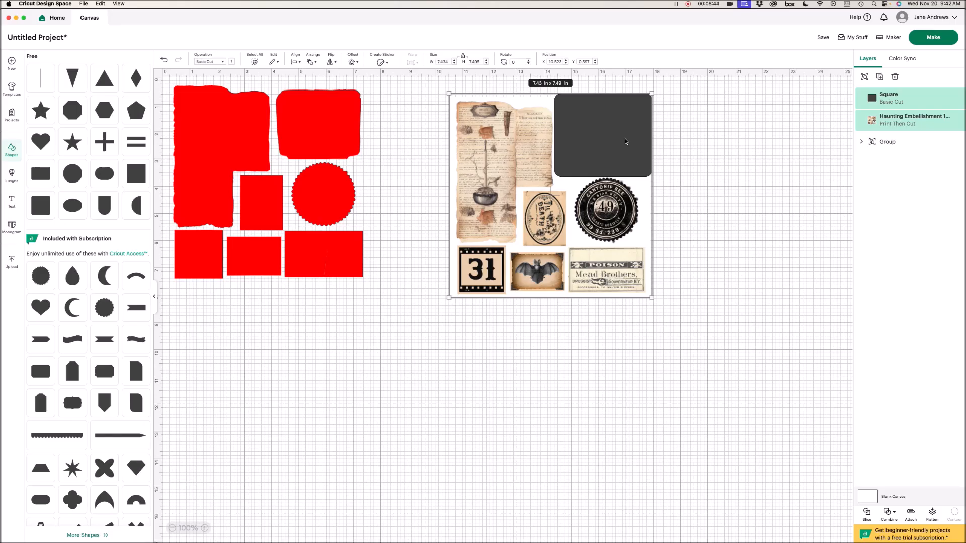
{"action": "left_click", "coordinate": [867, 514]}
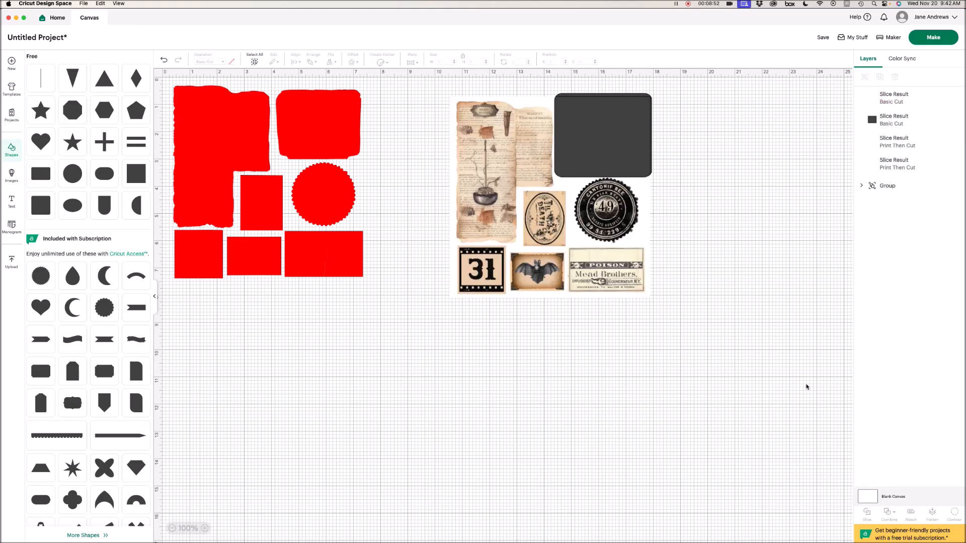
{"action": "left_click_drag", "start_coordinate": [575, 151], "coordinate": [720, 159]}
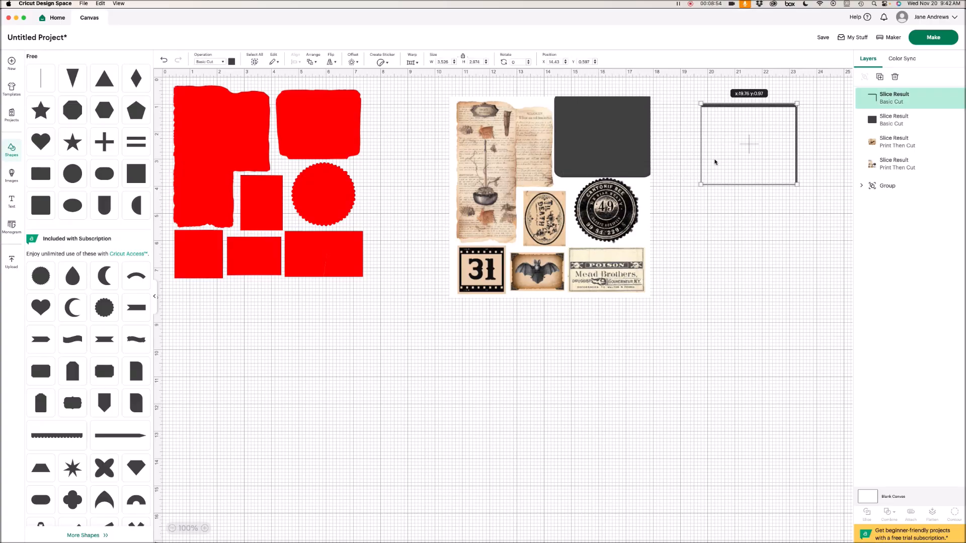
{"action": "left_click_drag", "start_coordinate": [596, 131], "coordinate": [743, 206]}
{"action": "left_click_drag", "start_coordinate": [589, 157], "coordinate": [374, 362]}
- Delete the rest of the artwork image and both leftover dark slice results, keeping only the butterfly label
{"action": "left_click", "coordinate": [478, 254]}
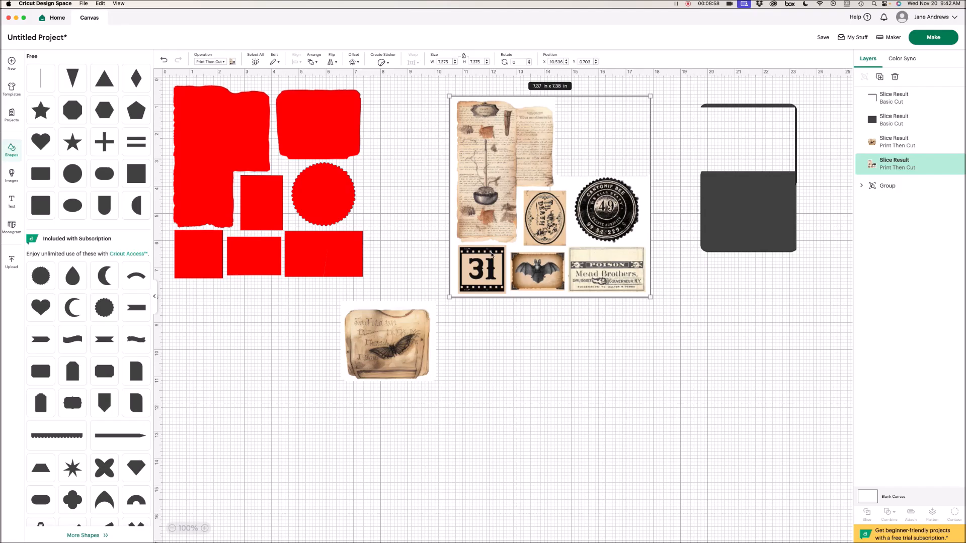
{"action": "key", "text": "Delete"}
{"action": "left_click", "coordinate": [740, 195]}
{"action": "key", "text": "Delete"}
{"action": "left_click", "coordinate": [739, 107]}
{"action": "key", "text": "Delete"}
- Ungroup the red outlines and move the butterfly label's outline next to its sliced artwork
{"action": "left_click", "coordinate": [252, 121]}
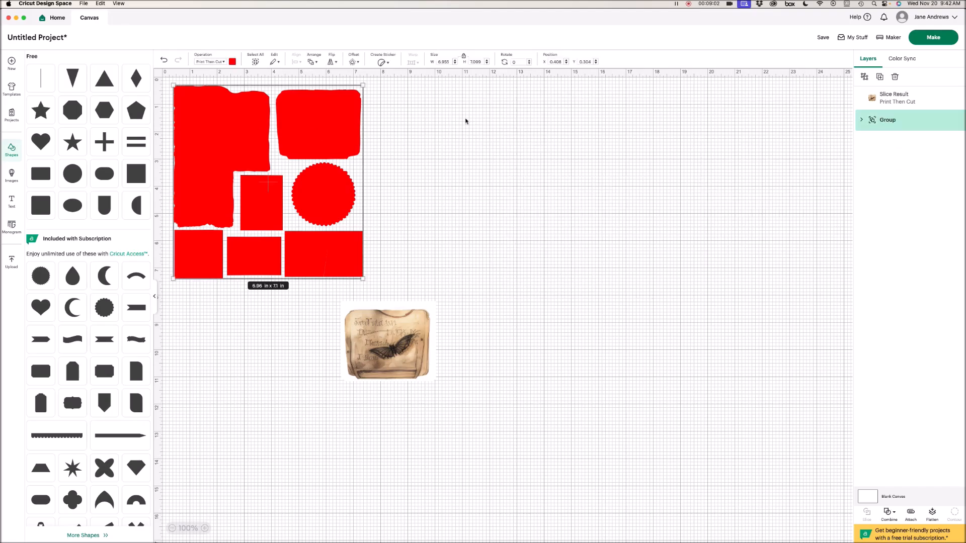
{"action": "right_click", "coordinate": [879, 119]}
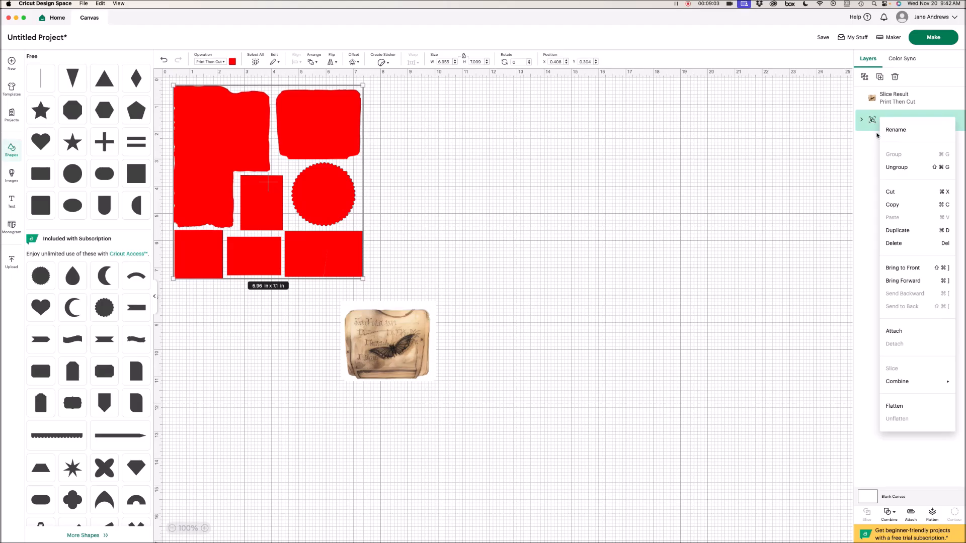
{"action": "left_click", "coordinate": [896, 167]}
{"action": "left_click_drag", "start_coordinate": [350, 158], "coordinate": [458, 290]}
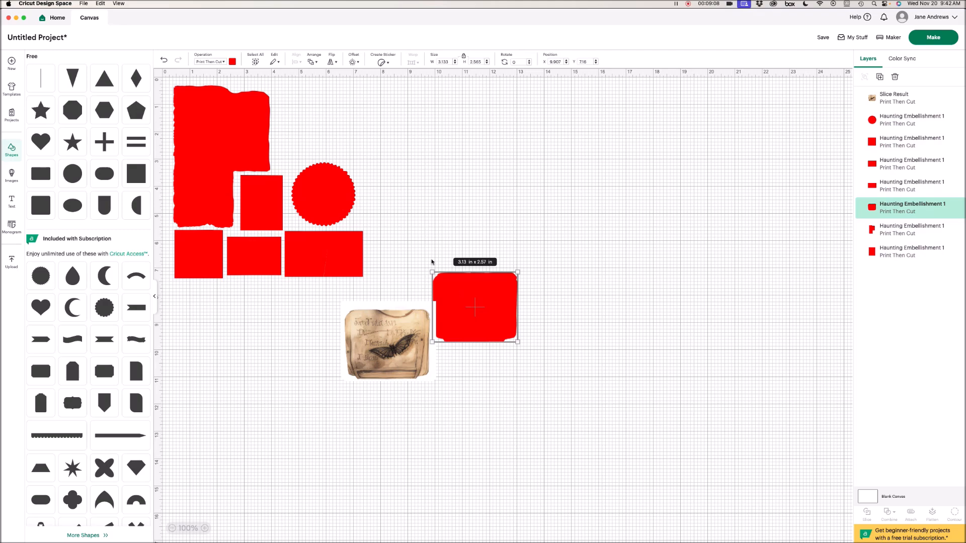
- Change the butterfly label's outline to Guide and place it over the sliced artwork at its original size
{"action": "left_click", "coordinate": [210, 61]}
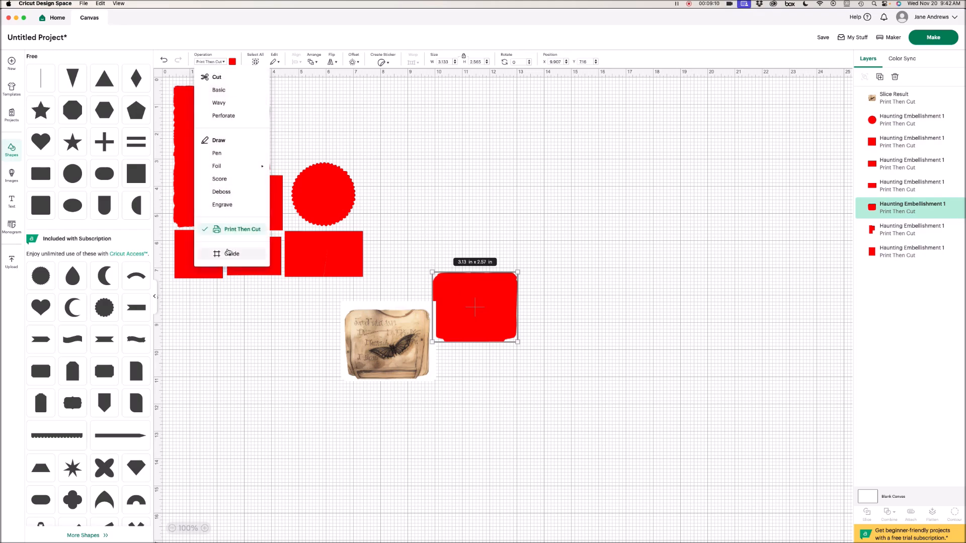
{"action": "left_click", "coordinate": [229, 253]}
{"action": "left_click_drag", "start_coordinate": [474, 271], "coordinate": [474, 273]}
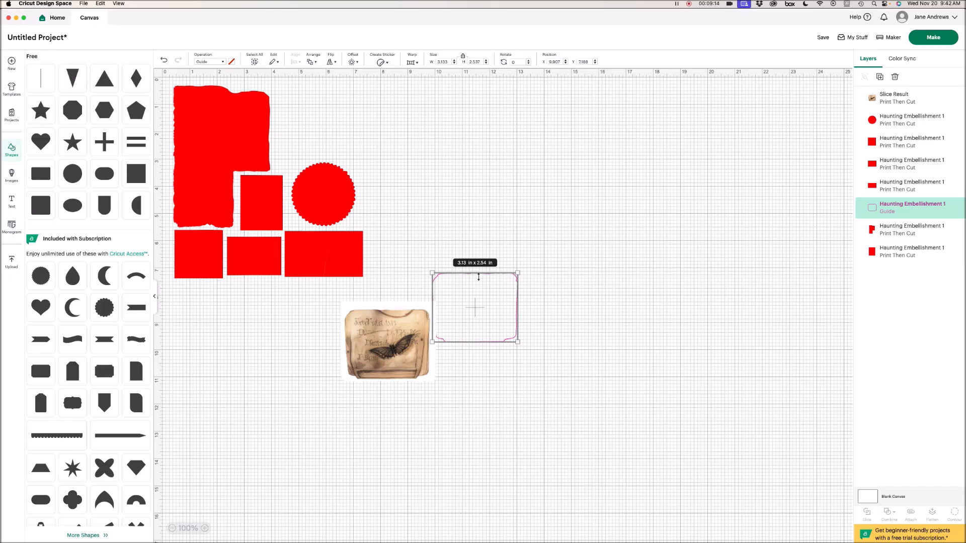
{"action": "key", "text": "super+z"}
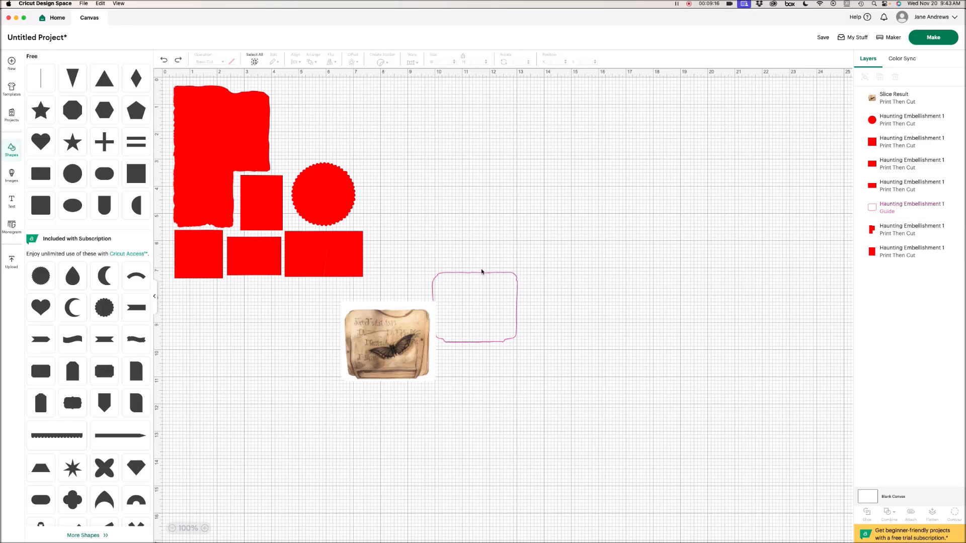
{"action": "left_click", "coordinate": [480, 274]}
{"action": "left_click_drag", "start_coordinate": [480, 275], "coordinate": [393, 311]}
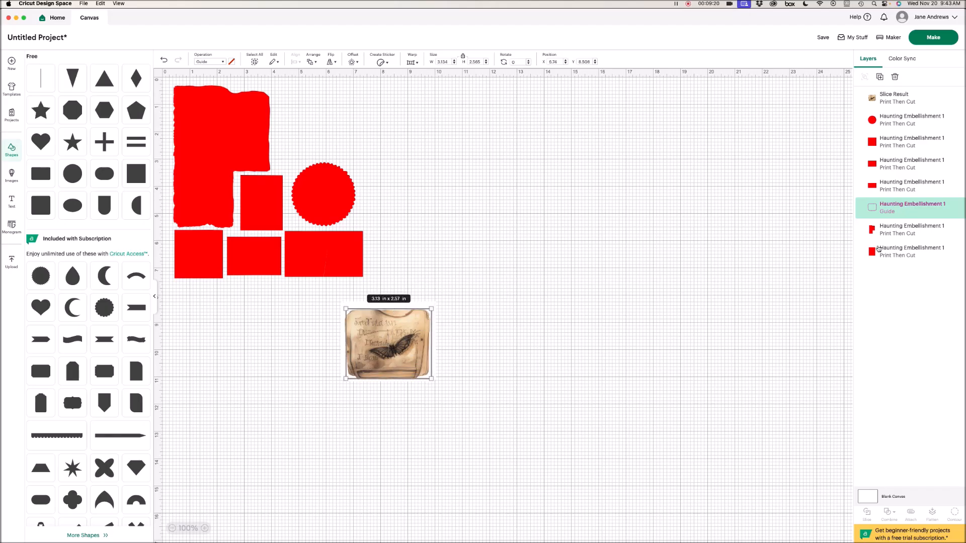
- Delete the six remaining red outlines, keeping the guide outline and the butterfly label slice
{"action": "left_click", "coordinate": [907, 231]}
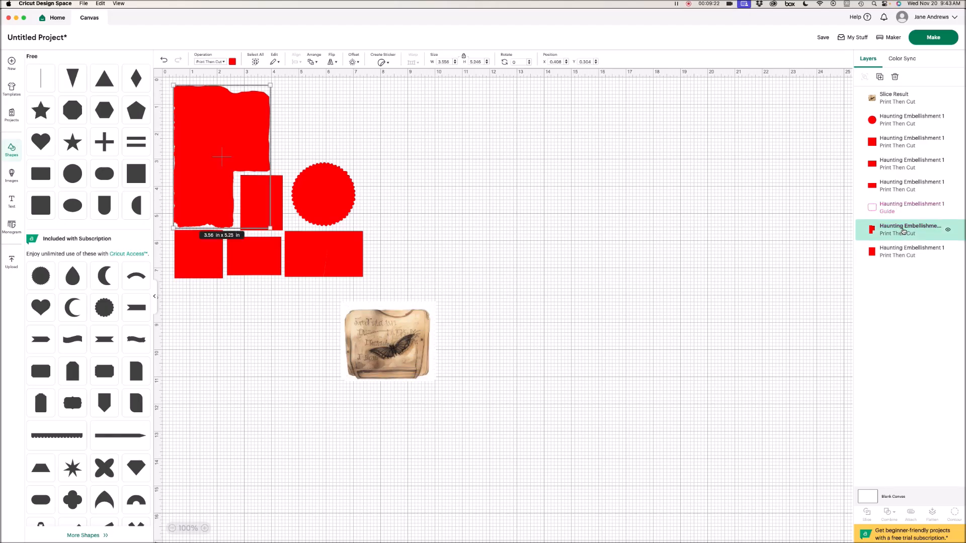
{"action": "key", "text": "Delete"}
{"action": "left_click", "coordinate": [904, 231]}
{"action": "key", "text": "Delete"}
{"action": "left_click", "coordinate": [898, 121]}
{"action": "key", "text": "Delete"}
{"action": "left_click", "coordinate": [896, 129]}
{"action": "key", "text": "Delete"}
{"action": "left_click", "coordinate": [896, 129]}
{"action": "key", "text": "Delete"}
{"action": "left_click", "coordinate": [895, 123]}
{"action": "key", "text": "Delete"}
- Move the butterfly artwork layer beneath the guide outline and fit the guide to the label's edges at about 3.15 × 2.58 in
{"action": "left_click_drag", "start_coordinate": [890, 97], "coordinate": [890, 121]}
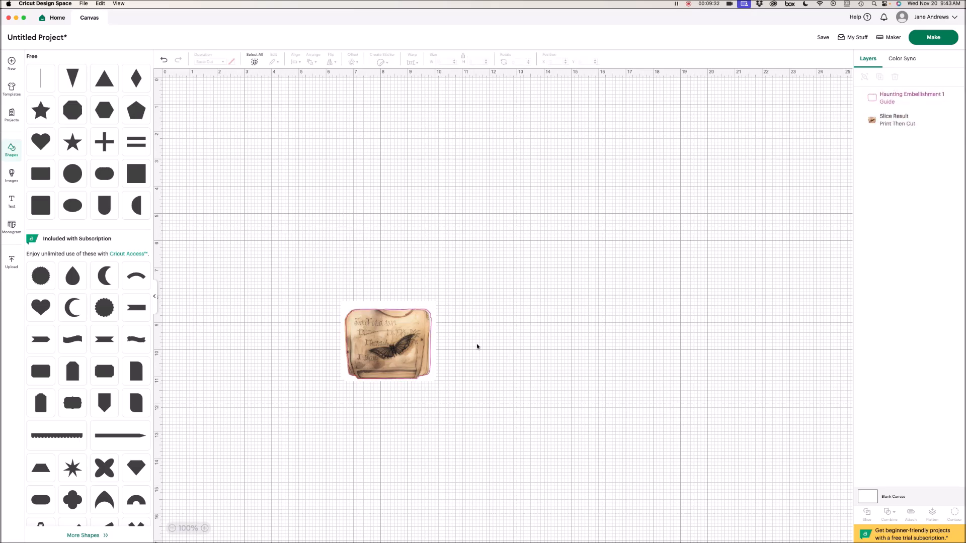
{"action": "left_click", "coordinate": [423, 318]}
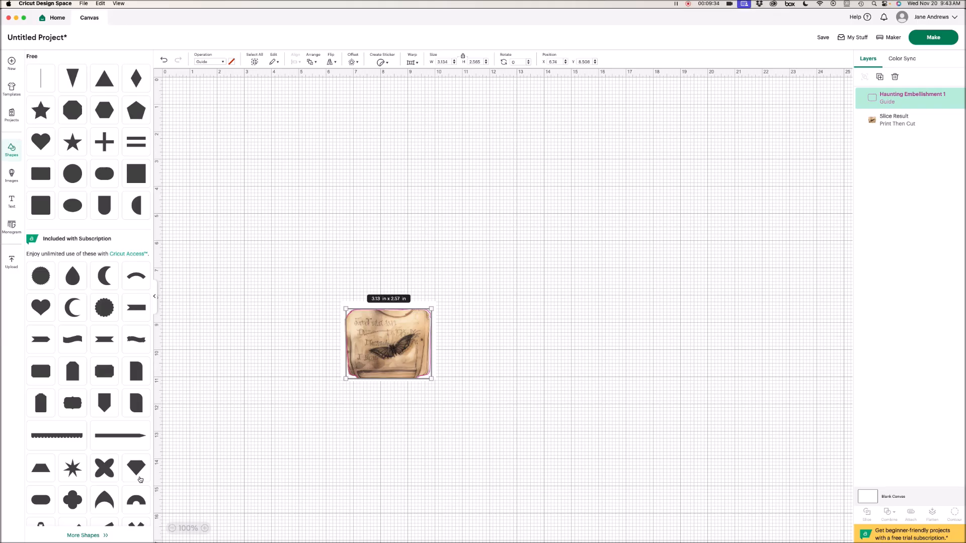
{"action": "left_click", "coordinate": [205, 528]}
{"action": "left_click", "coordinate": [205, 528]}
{"action": "left_click", "coordinate": [205, 528]}
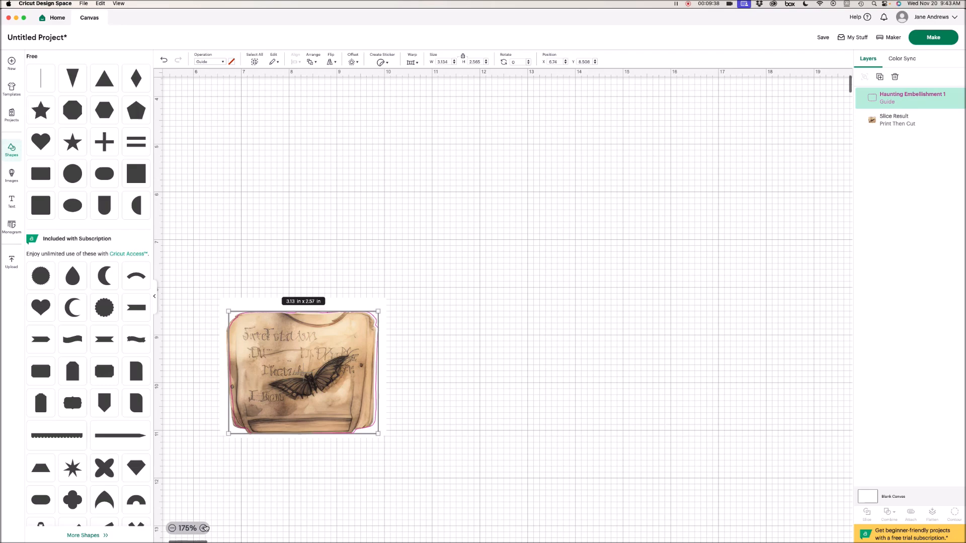
{"action": "left_click", "coordinate": [204, 528]}
{"action": "left_click", "coordinate": [375, 470]}
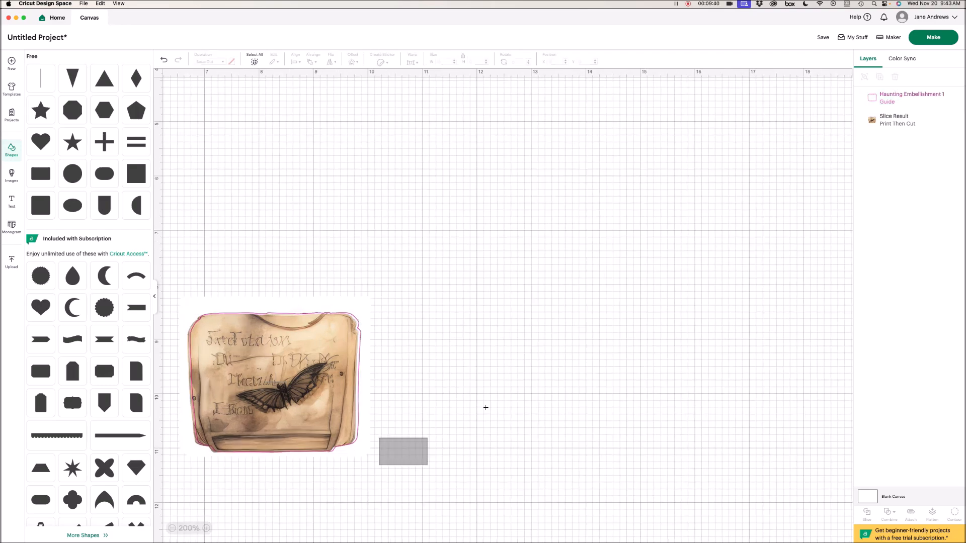
{"action": "left_click_drag", "start_coordinate": [410, 387], "coordinate": [523, 286]}
{"action": "key", "text": "super+a"}
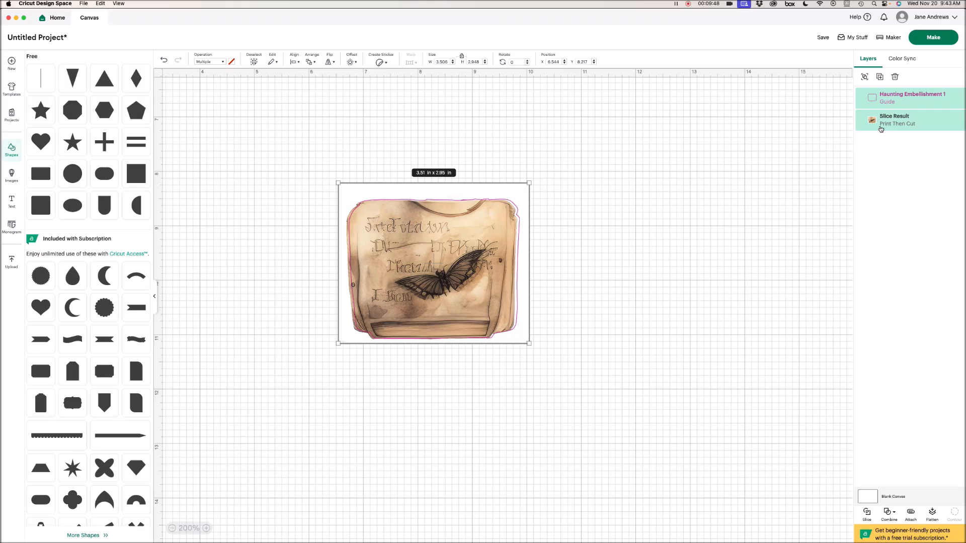
{"action": "left_click", "coordinate": [846, 101]}
{"action": "left_click", "coordinate": [868, 99]}
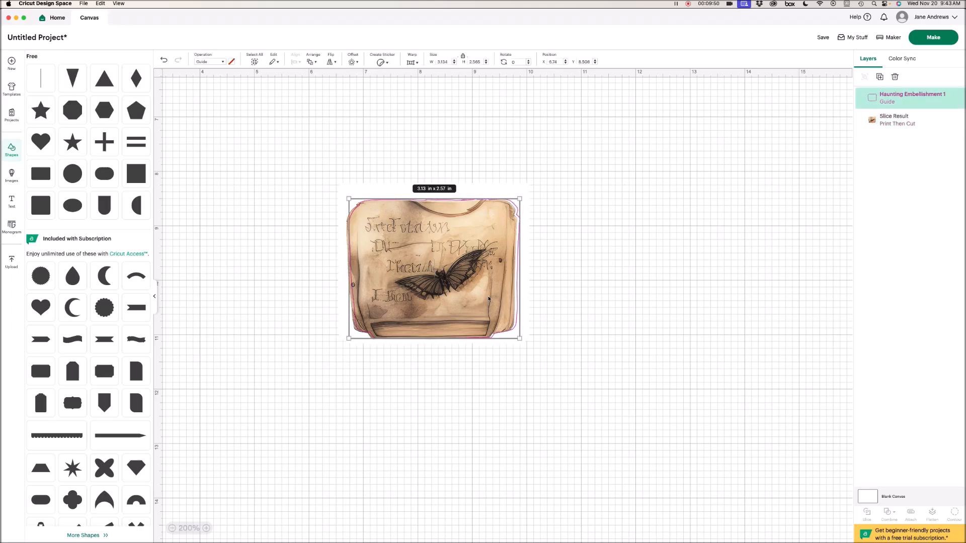
{"action": "left_click_drag", "start_coordinate": [516, 337], "coordinate": [513, 334]}
{"action": "left_click_drag", "start_coordinate": [348, 336], "coordinate": [345, 338]}
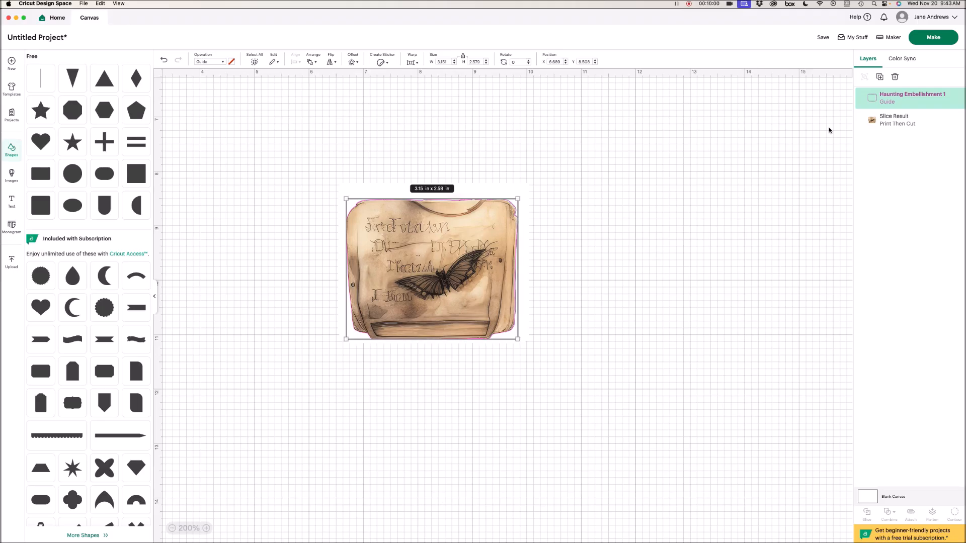
- Change the fitted guide outline's operation to Basic Cut and move it beneath the butterfly artwork
{"action": "left_click", "coordinate": [223, 62]}
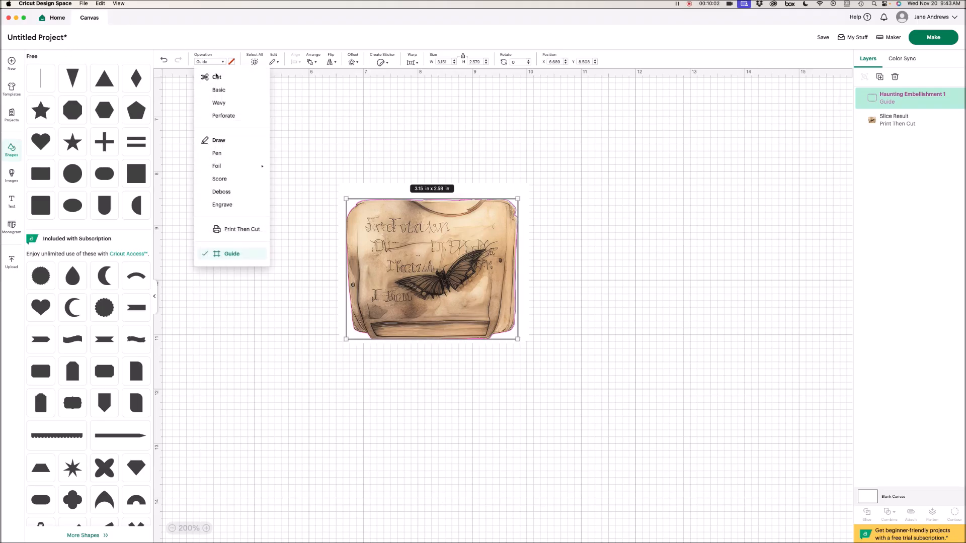
{"action": "left_click", "coordinate": [231, 255]}
{"action": "left_click", "coordinate": [221, 62]}
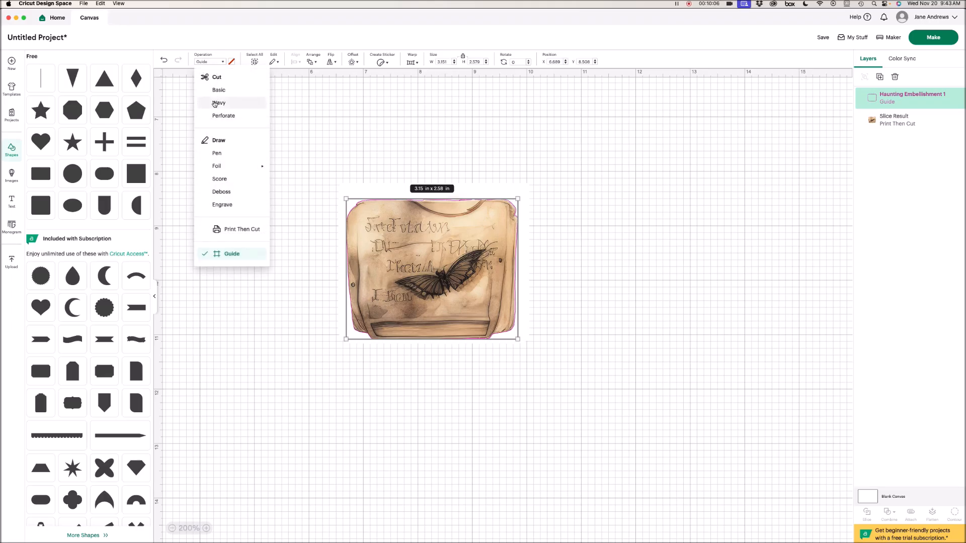
{"action": "left_click", "coordinate": [220, 90]}
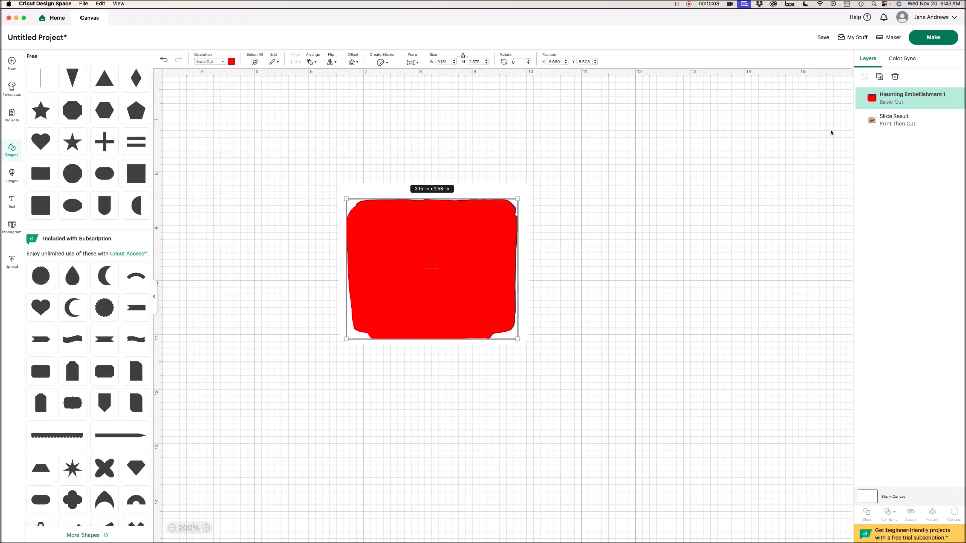
{"action": "left_click_drag", "start_coordinate": [893, 98], "coordinate": [894, 116]}
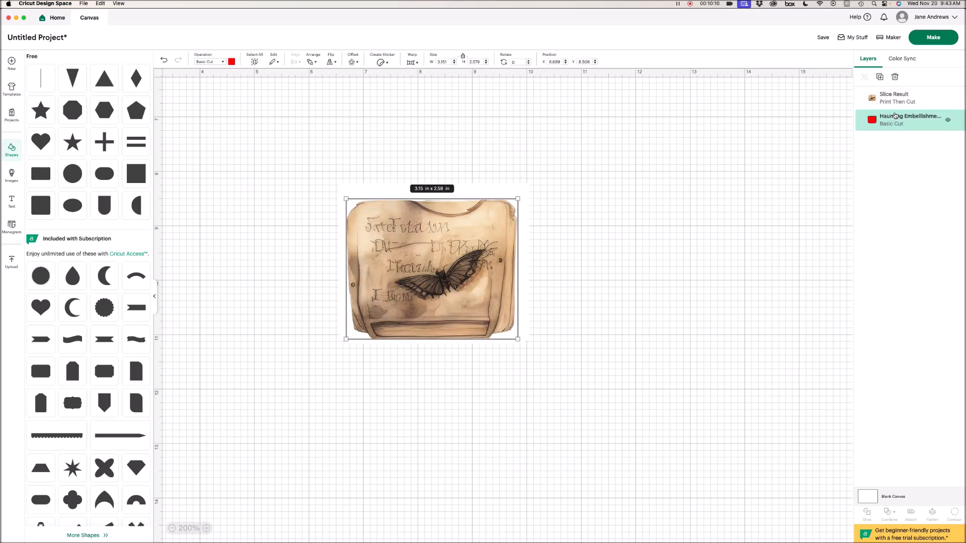
- Flatten the butterfly artwork with its cut outline and enlarge the flattened label to about 9.43 × 7.93 in
{"action": "left_click", "coordinate": [887, 98], "text": "shift"}
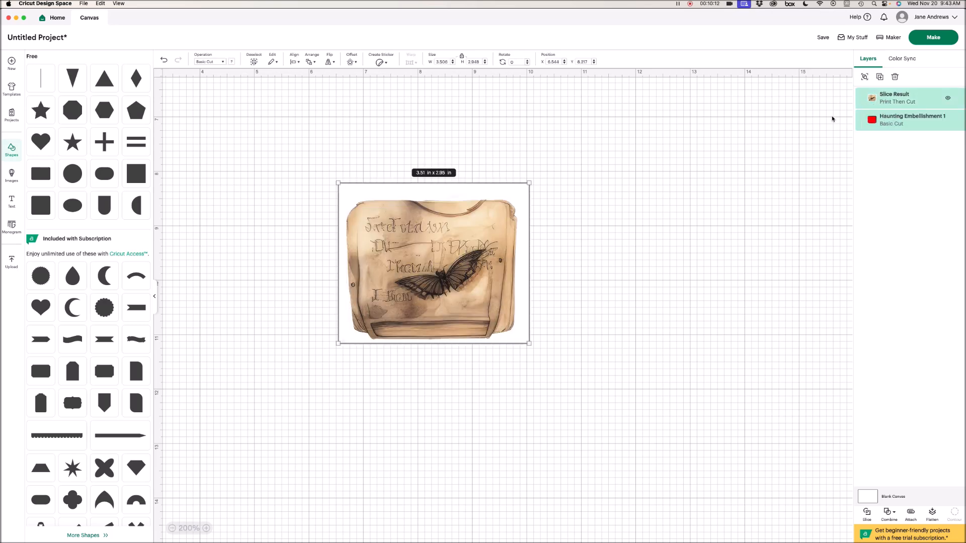
{"action": "left_click", "coordinate": [932, 512]}
{"action": "left_click_drag", "start_coordinate": [529, 344], "coordinate": [601, 404]}
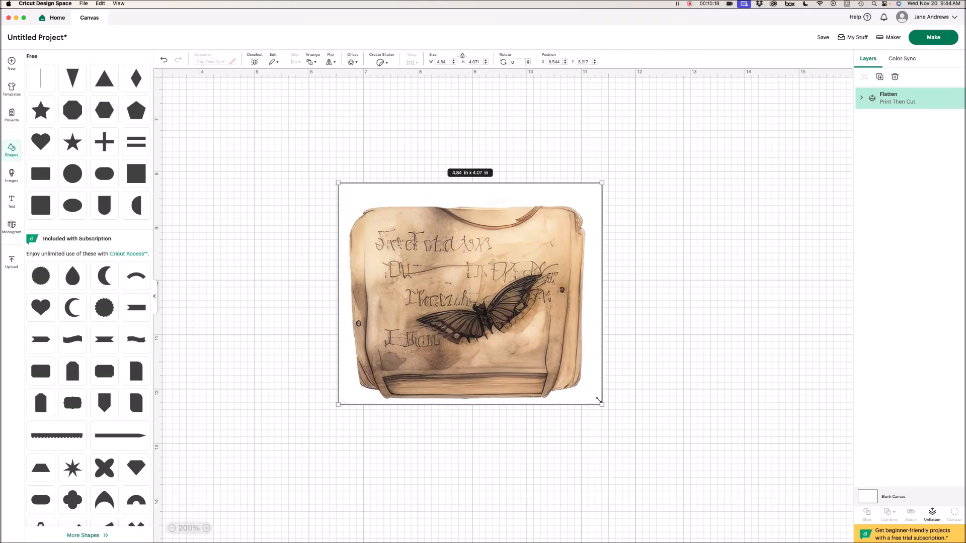
{"action": "left_click_drag", "start_coordinate": [603, 182], "coordinate": [637, 152]}
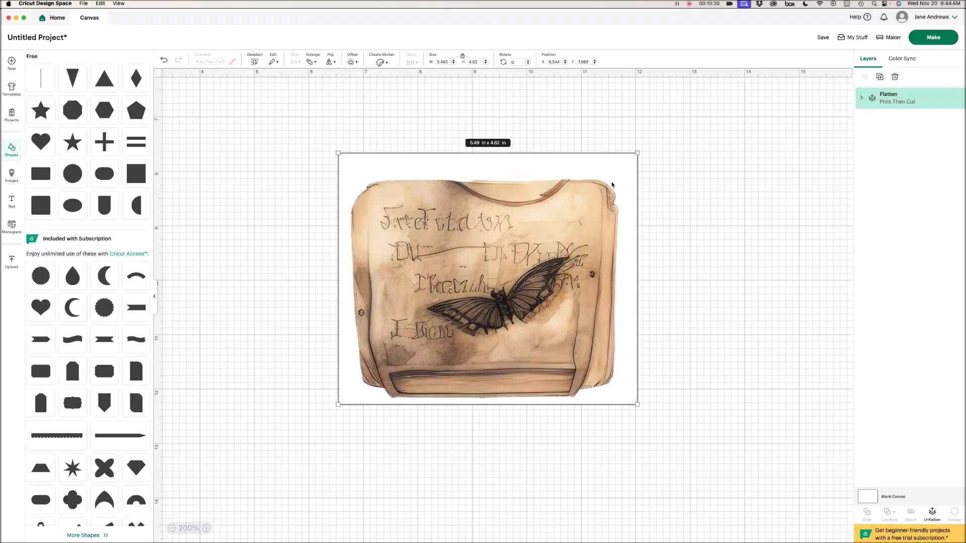
{"action": "mouse_move", "coordinate": [337, 402]}
{"action": "left_mouse_down"}
{"action": "mouse_move", "coordinate": [298, 420]}
{"action": "mouse_move", "coordinate": [338, 410]}
{"action": "left_mouse_up"}
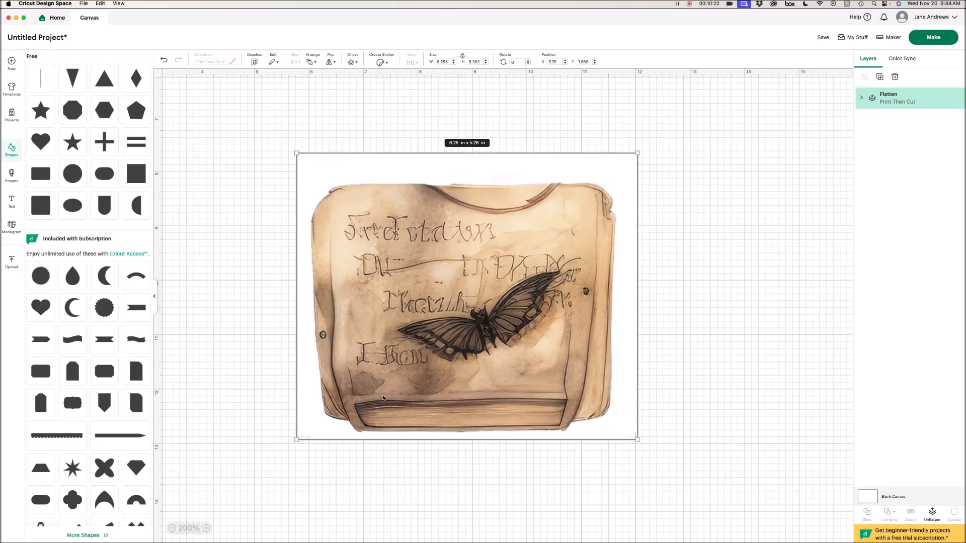
{"action": "left_click_drag", "start_coordinate": [635, 152], "coordinate": [720, 84]}
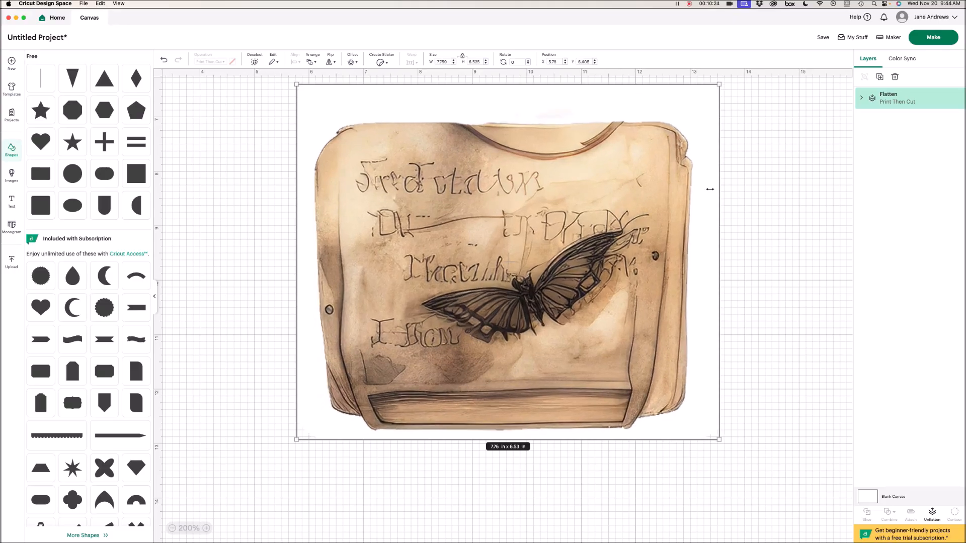
{"action": "left_click_drag", "start_coordinate": [297, 439], "coordinate": [205, 516]}
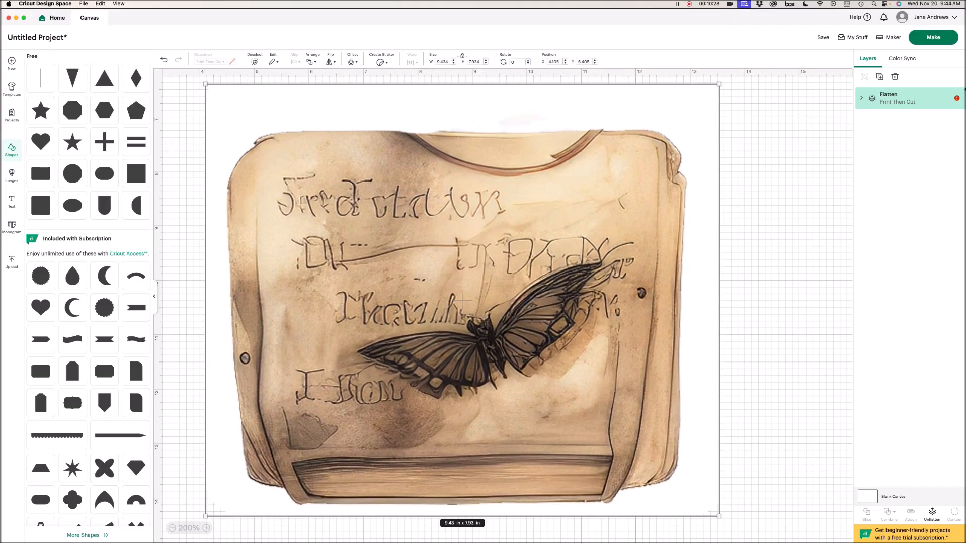
- Auto-resize the oversized flattened label to 8.04 × 6.76 in for Letter paper and preview it on the mat before returning to the canvas
{"action": "mouse_move", "coordinate": [958, 100]}
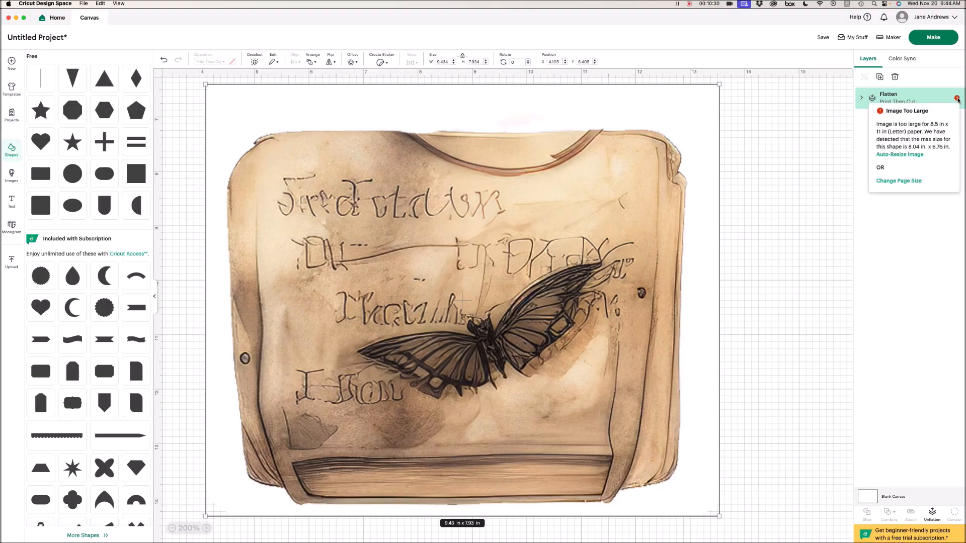
{"action": "left_click", "coordinate": [894, 155]}
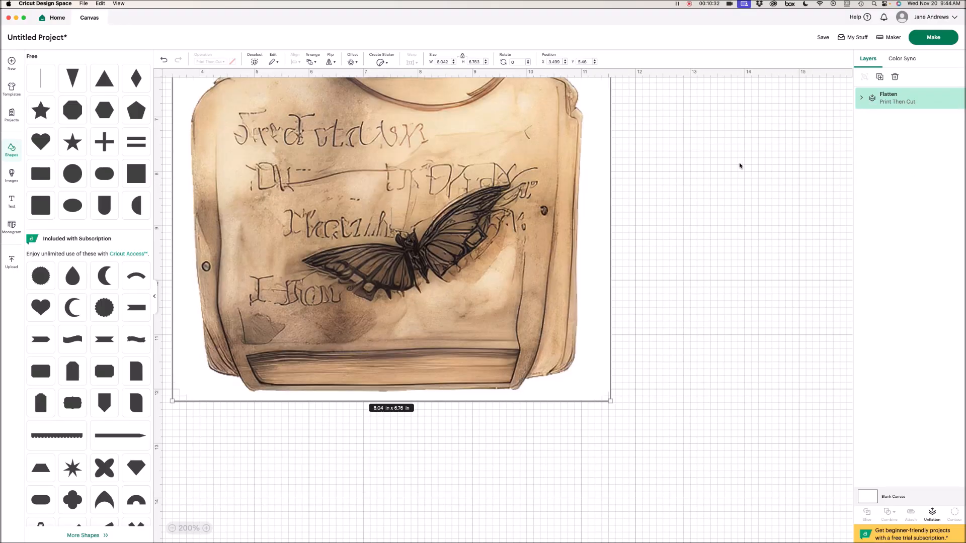
{"action": "left_click", "coordinate": [933, 37]}
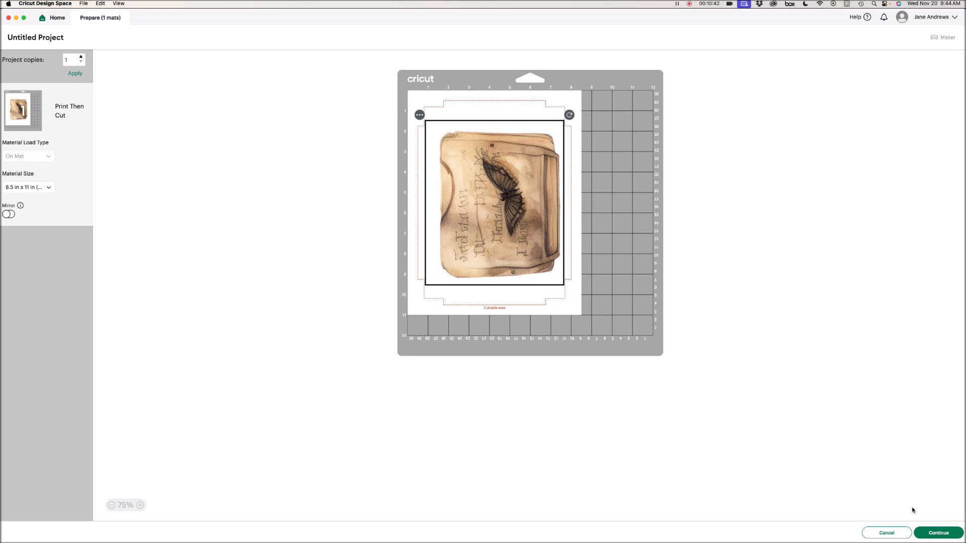
{"action": "left_click", "coordinate": [886, 533]}
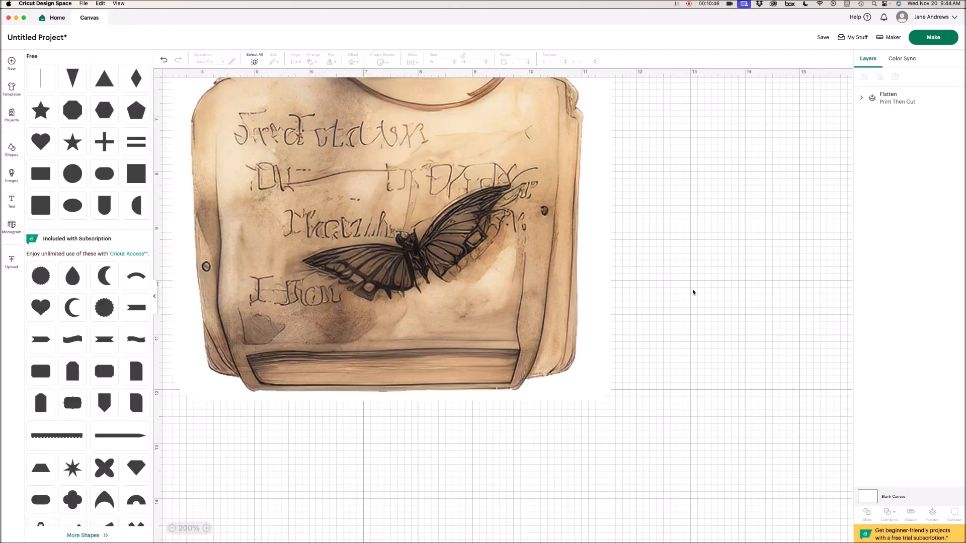